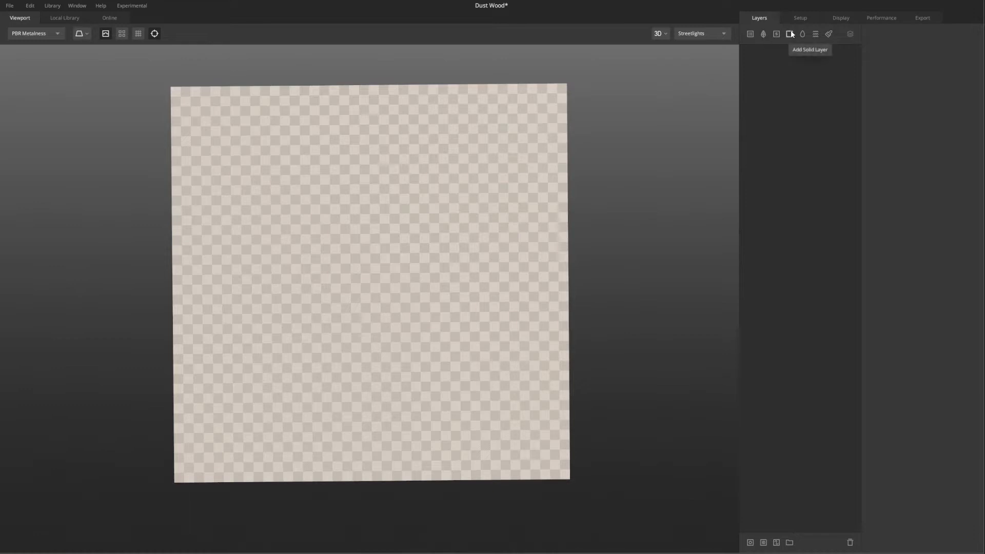
Set the first solid layer's albedo color to hex 251904 and its blend height to -3.682
left_click(959, 344)
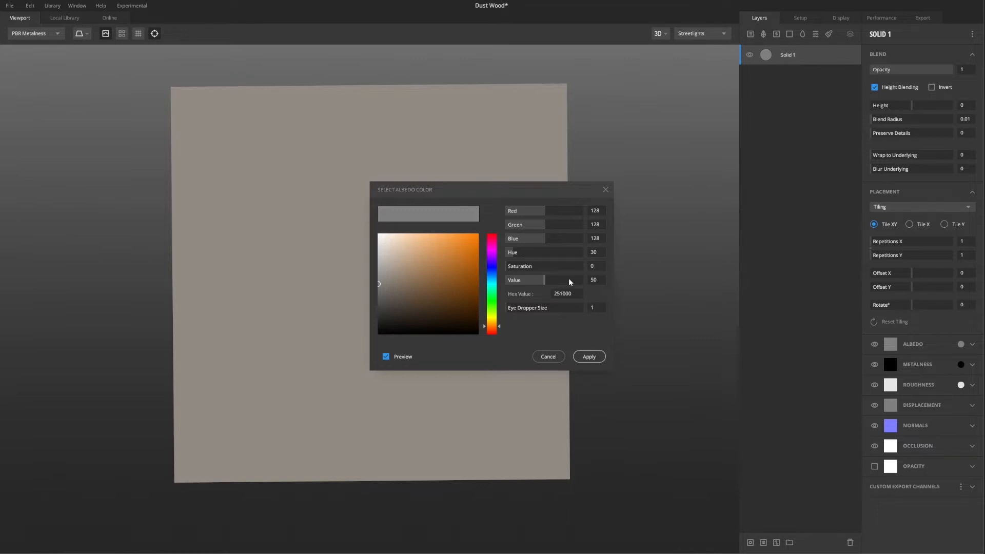
key("Return")
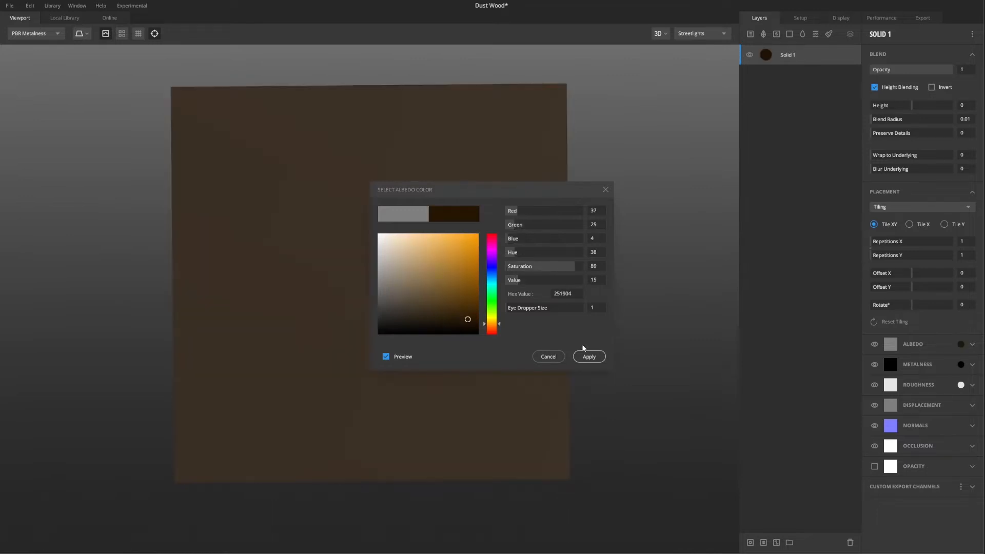
left_click(586, 356)
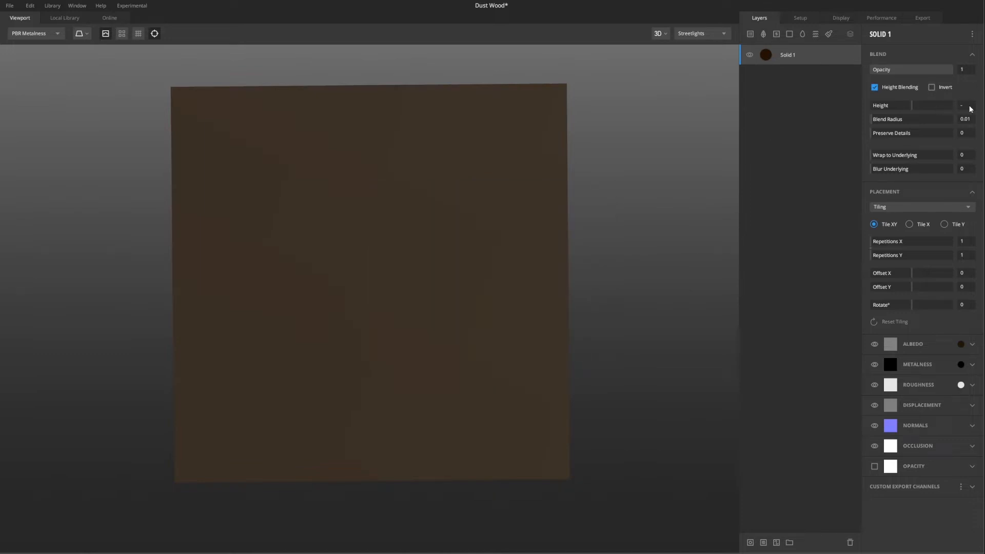
type("82")
key("Return")
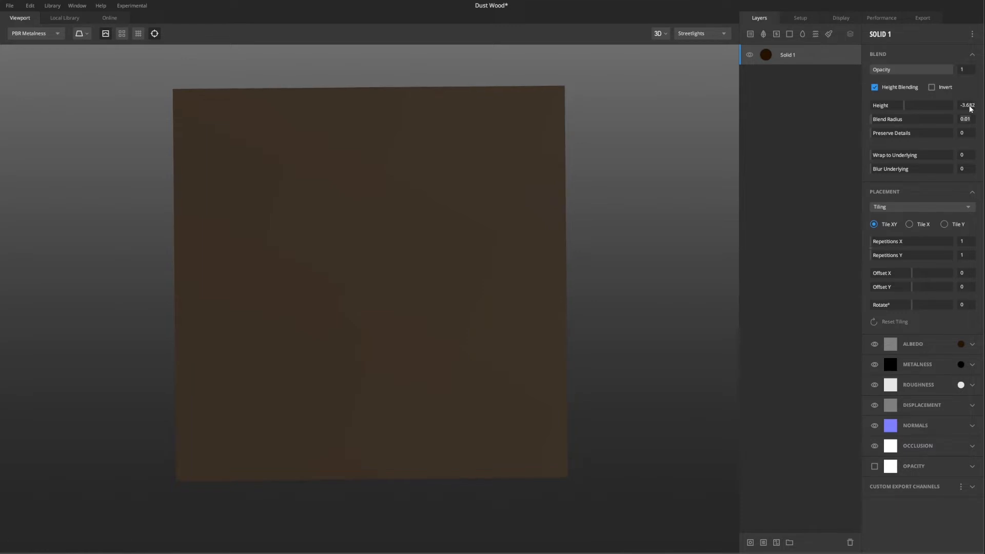
left_click(930, 56)
Add a second solid layer and set its albedo color to hex 673306
left_click(776, 33)
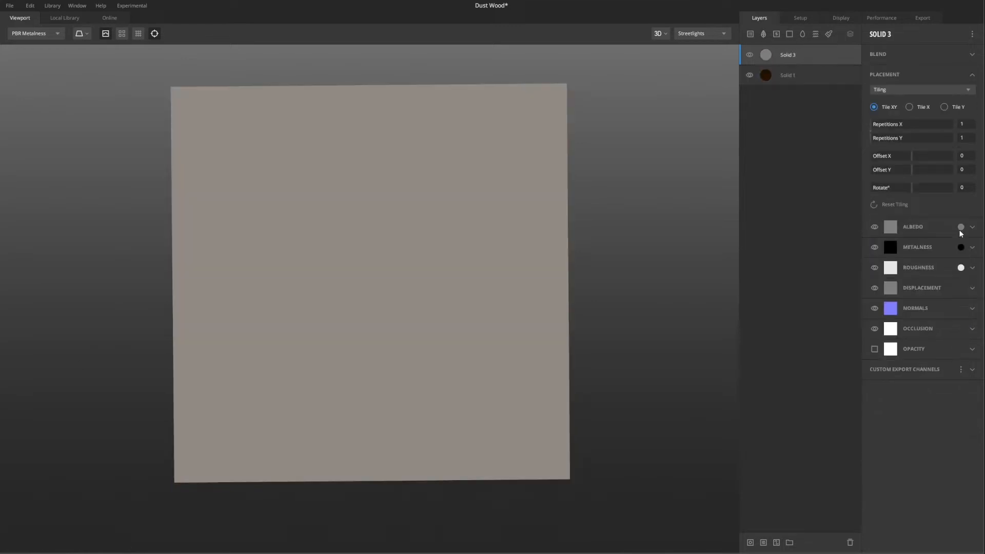
left_click(961, 226)
double_click(574, 294)
type("673306")
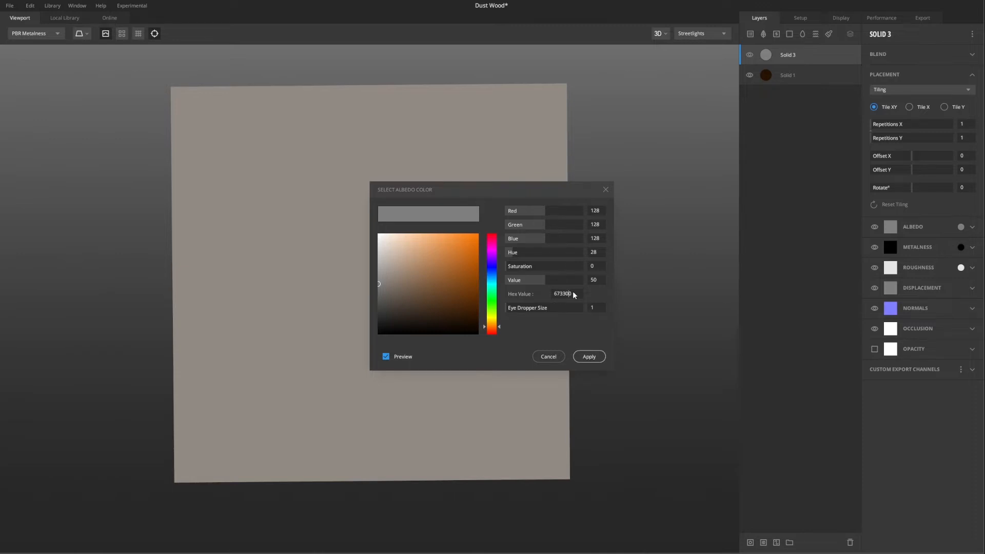
left_click(589, 356)
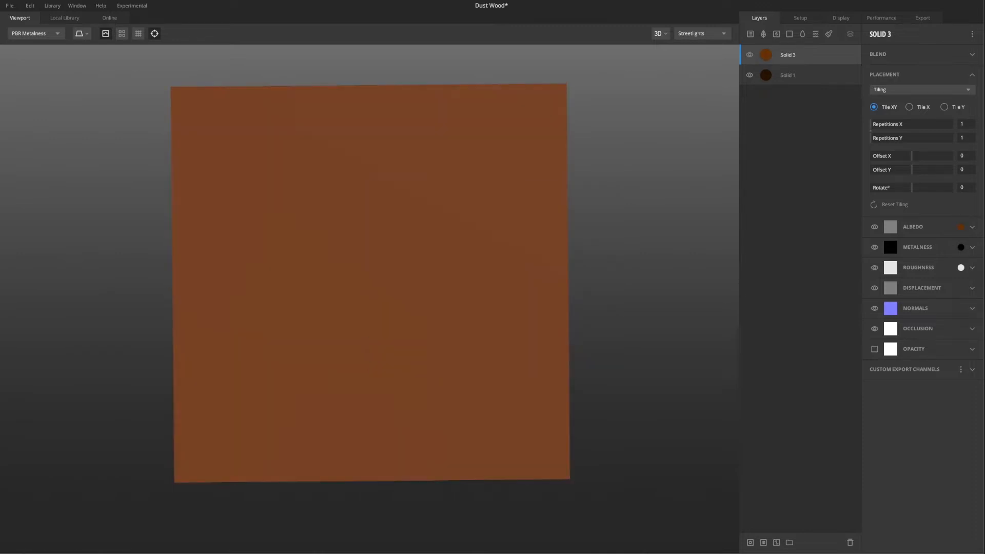
Set the orange-brown layer's blend height to 0.697, Wrap to Underlying to 0.194 and Blur Underlying to 7
left_click(887, 54)
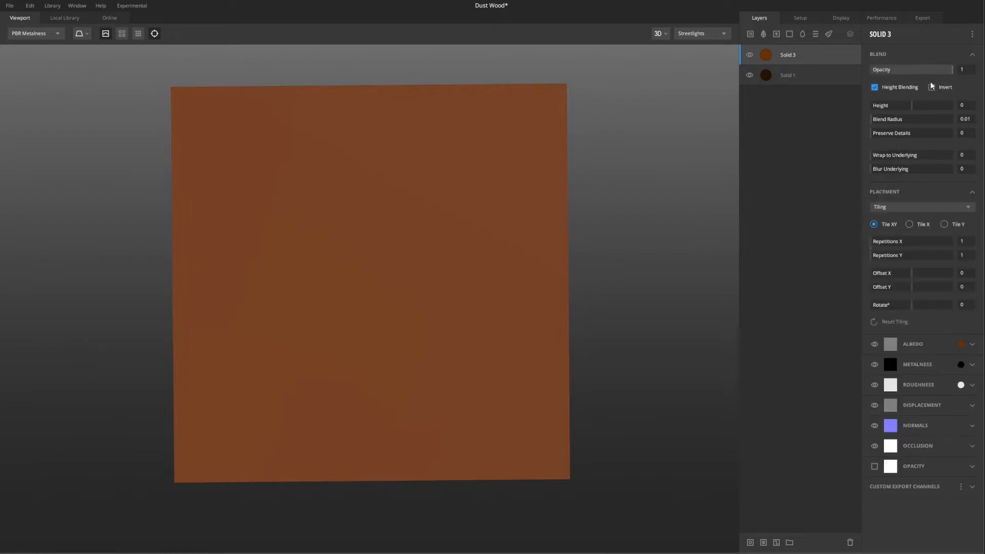
left_click(963, 106)
type(".697")
key("Return")
type(".194")
key("Tab")
type("7")
key("Return")
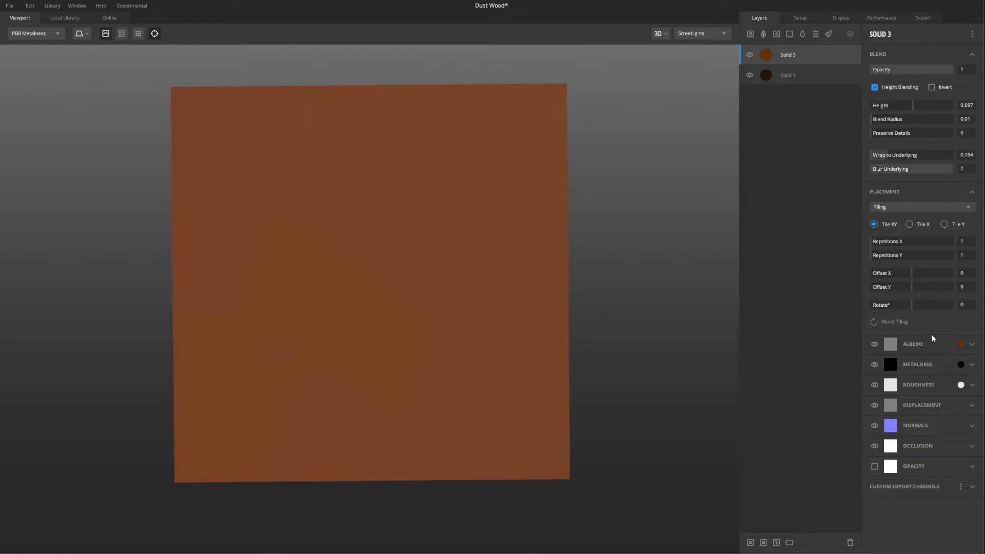
Add a mask stack with a Square pattern to the orange-brown solid layer
left_click(777, 75)
left_click(780, 57)
left_click(750, 543)
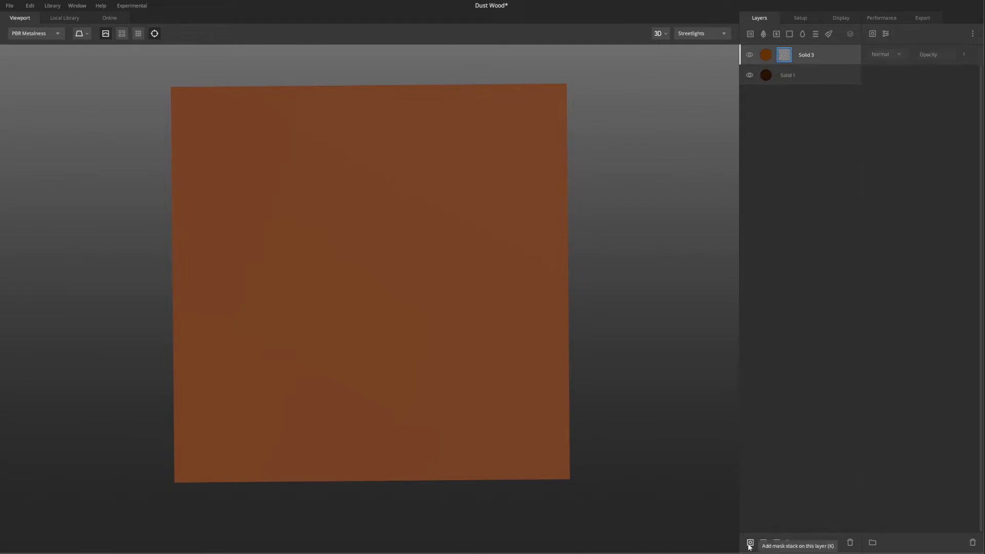
left_click(885, 34)
mouse_move(886, 81)
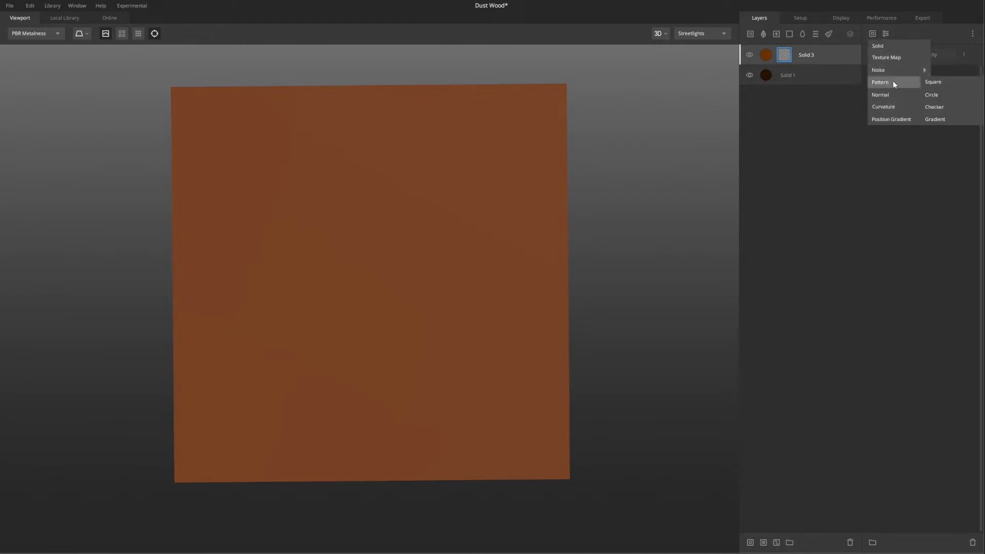
left_click(947, 86)
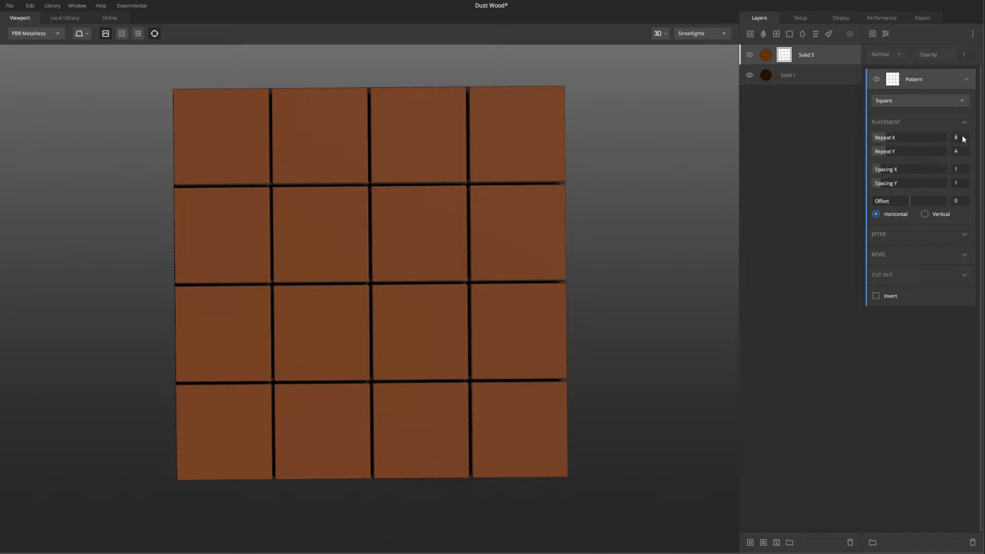
Shape the square pattern into planks with Repeat X 1, Repeat Y 8, Spacing X 0.11, Spacing Y 0.13 and a horizontal offset of -0.315
type("1")
key("Tab")
type("8")
key("Tab")
type(".11")
key("Tab")
type(".13")
key("Return")
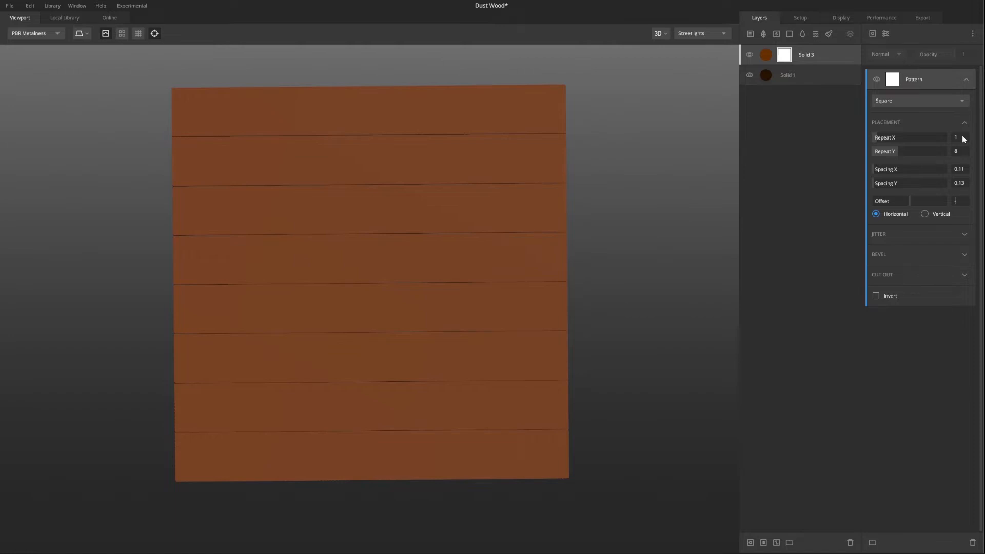
type("-0.315")
key("Return")
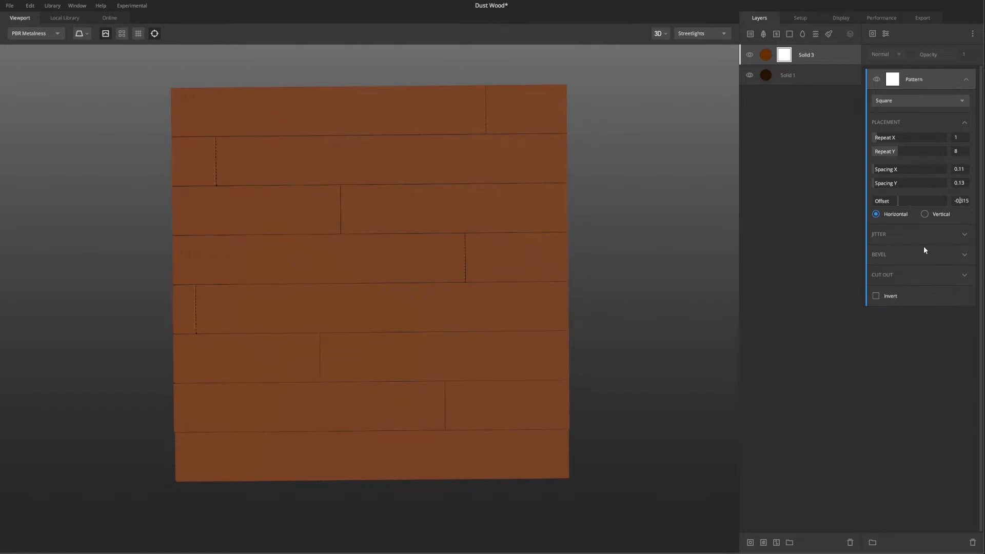
left_click(927, 275)
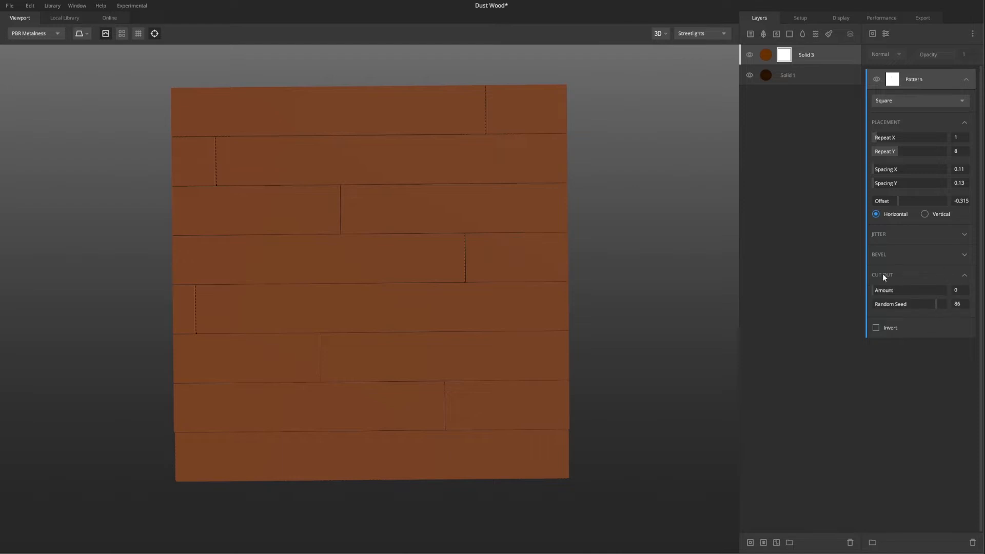
Add Perlin noise above the square pattern in the mask, with seed -94 and amplitude 0.552
left_click(872, 33)
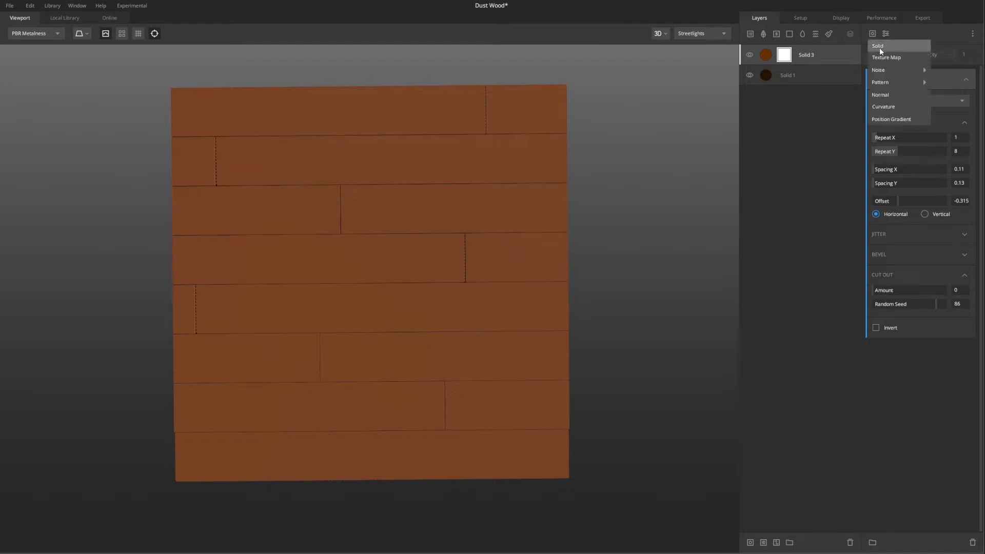
mouse_move(889, 74)
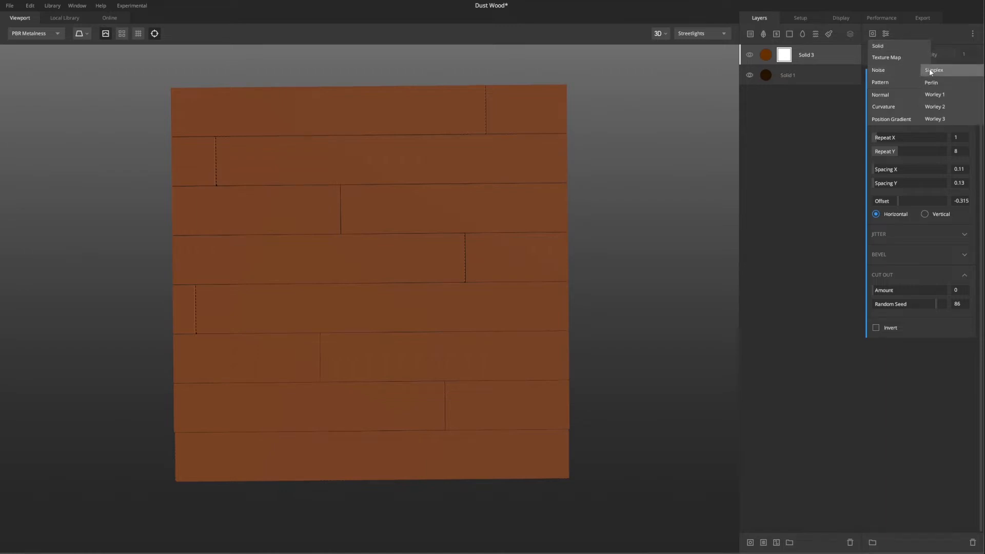
left_click(931, 83)
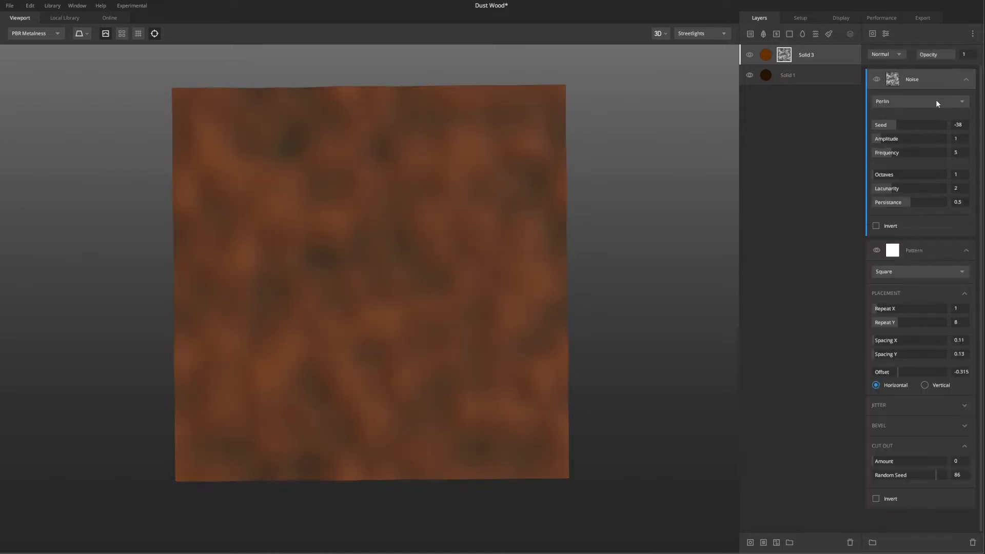
key("BackSpace")
key("Tab")
type("0.552")
key("Tab")
Set the Perlin noise's frequency to 1.768, octaves to 5, lacunarity to 2.196 and persistence to 0.536
type("1")
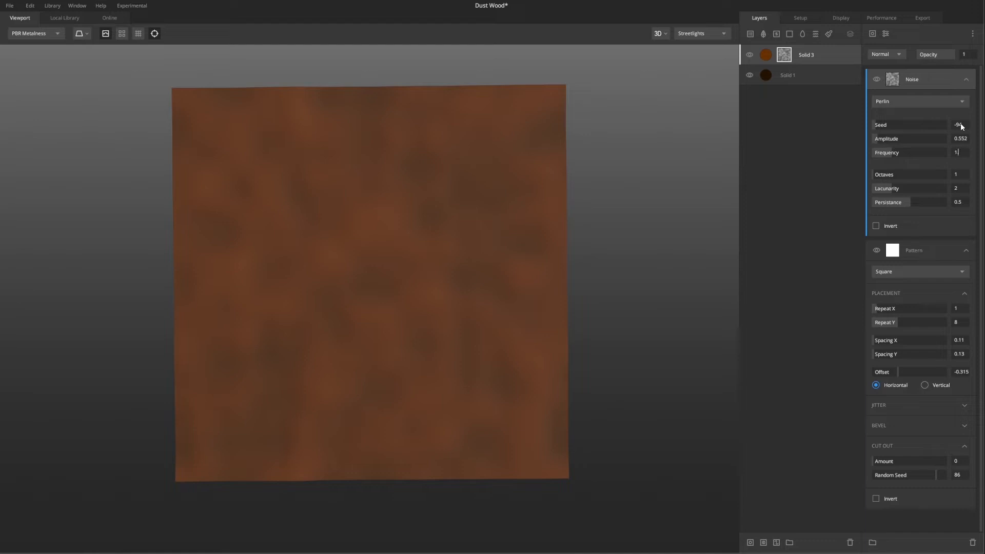
type(".768")
key("Tab")
type("5")
key("Tab")
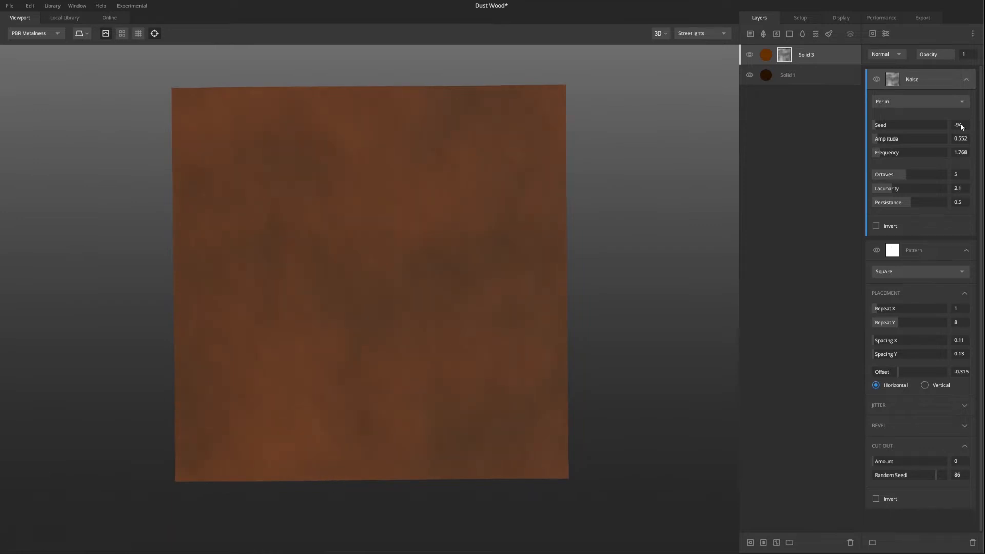
type("2.196")
key("Tab")
type(".536")
Set the Perlin noise's opacity to 0.55 and its blend mode to Subtract
key("Tab")
type(".550")
key("Return")
left_click(899, 53)
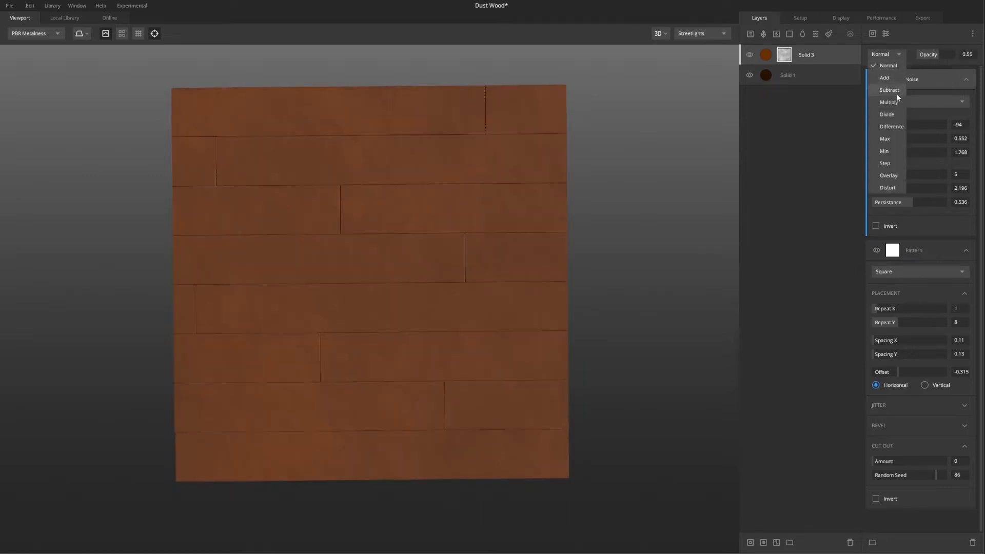
left_click(890, 90)
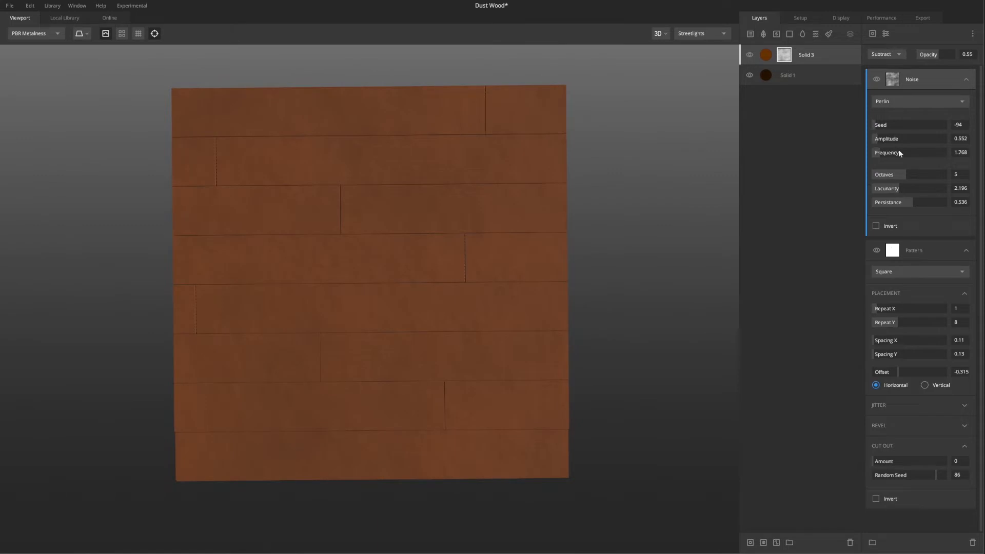
Add a Projection modifier above the Perlin noise and clip it to that noise
left_click(885, 33)
left_click(900, 167)
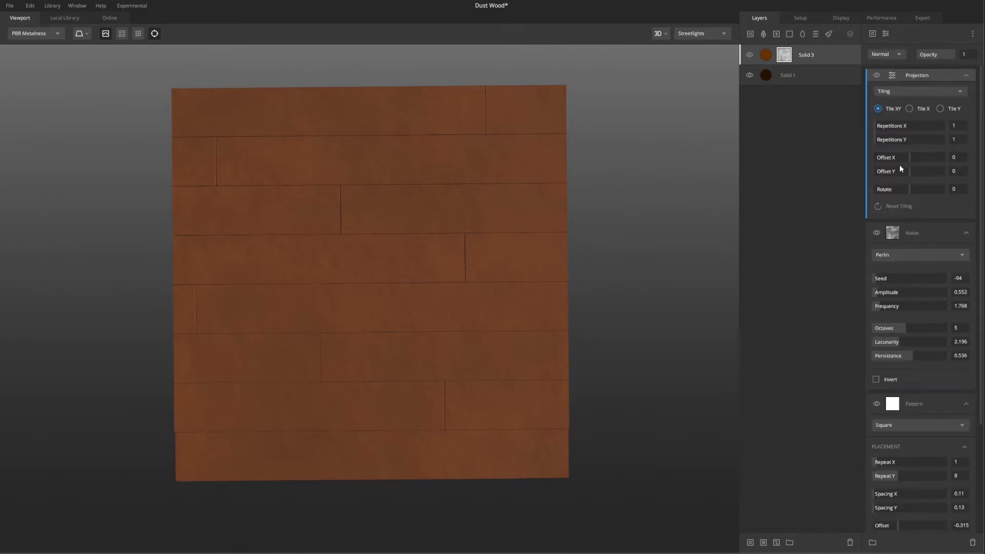
left_click(914, 76, "alt")
Stretch the noise along the planks by setting the projection to Repetitions X 5, Offset X 0.304 and Rotate 90
left_click(958, 125)
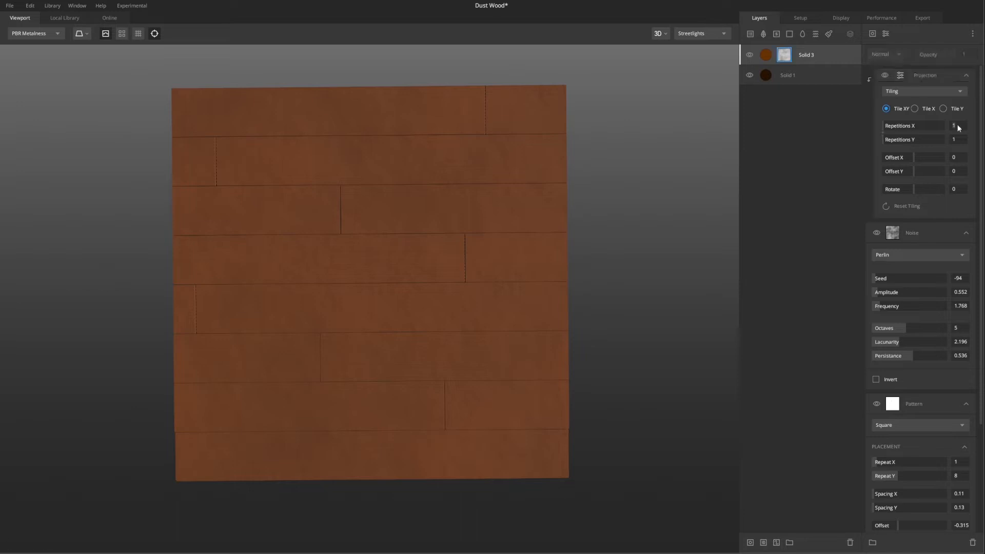
type("5")
type(".3")
type("04")
key("Return")
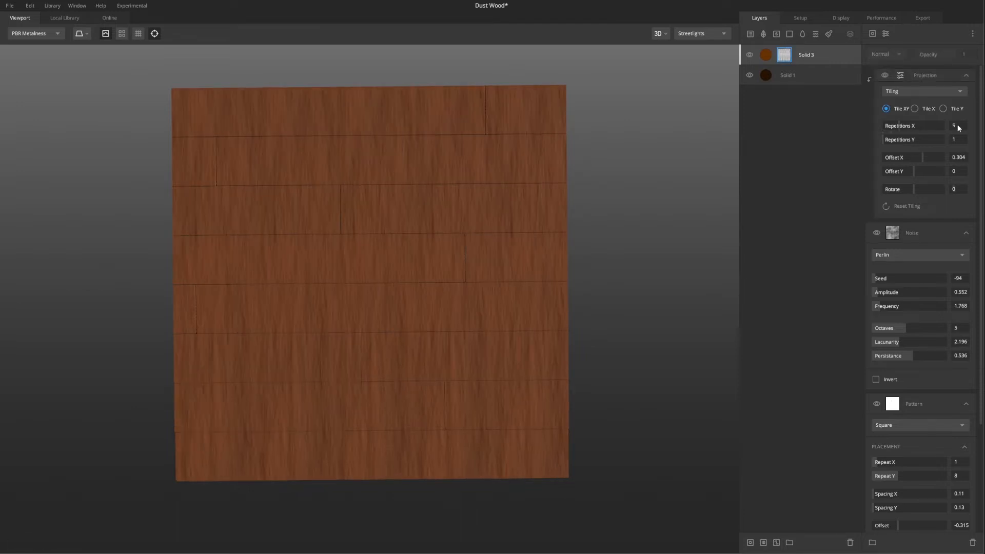
type("90")
key("Return")
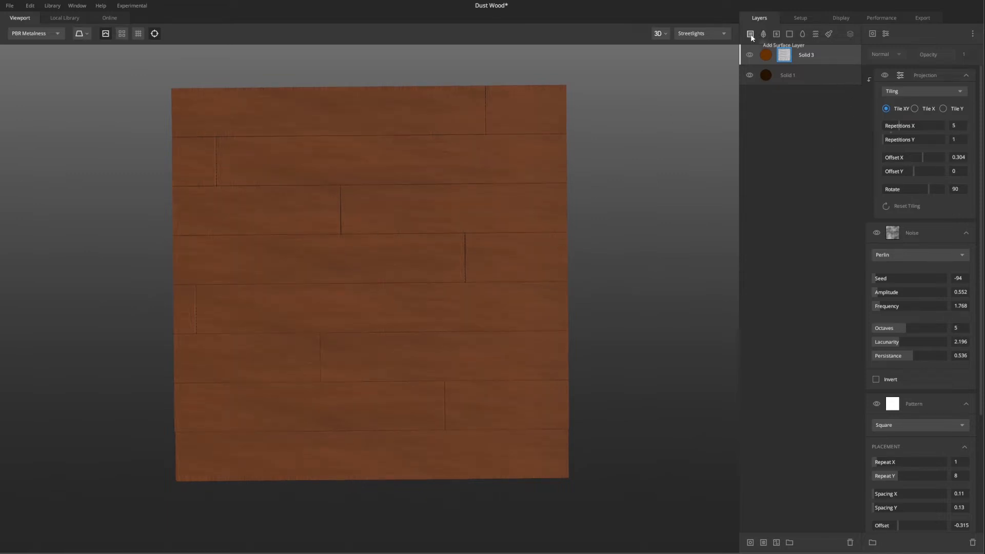
Add a third solid layer on top and set its albedo color to hex 191511
left_click(788, 34)
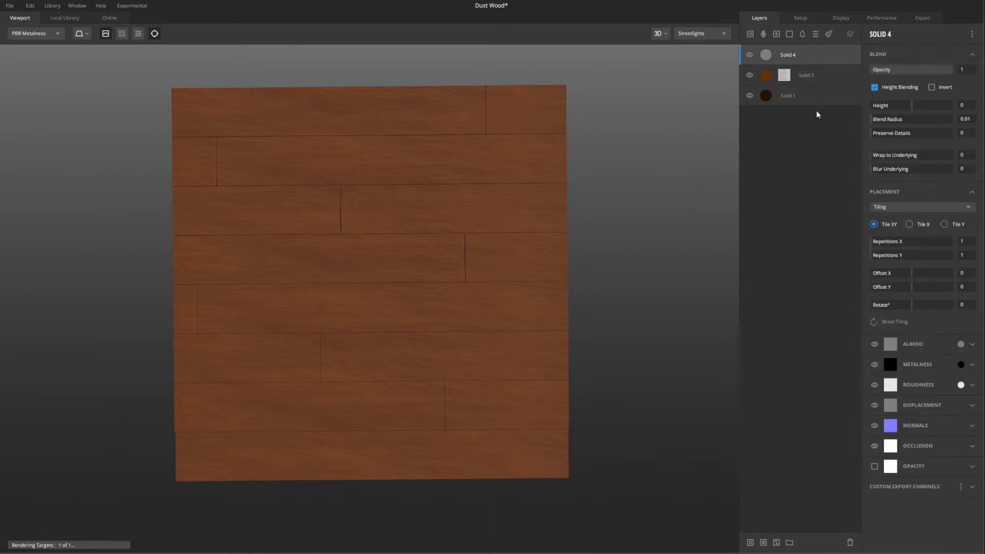
left_click(960, 344)
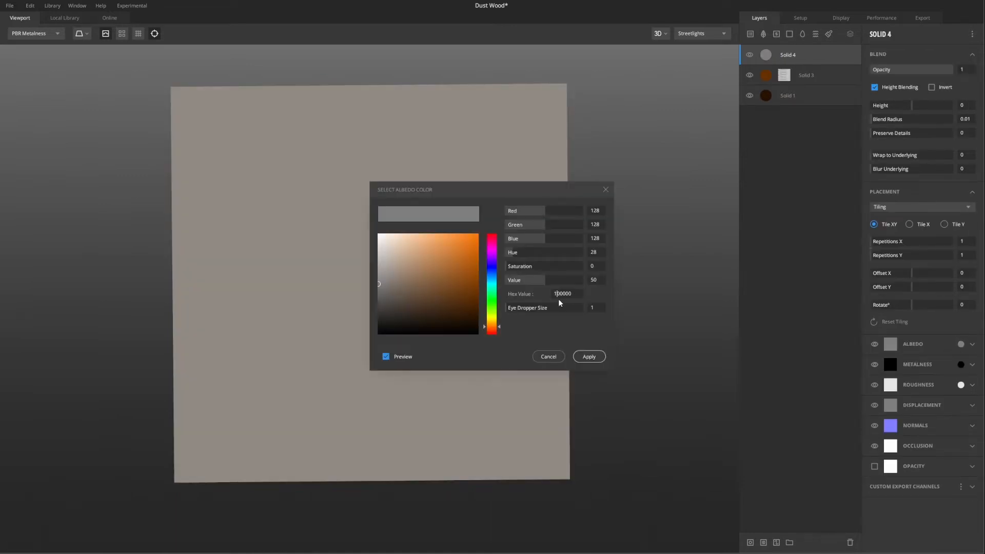
key("Return")
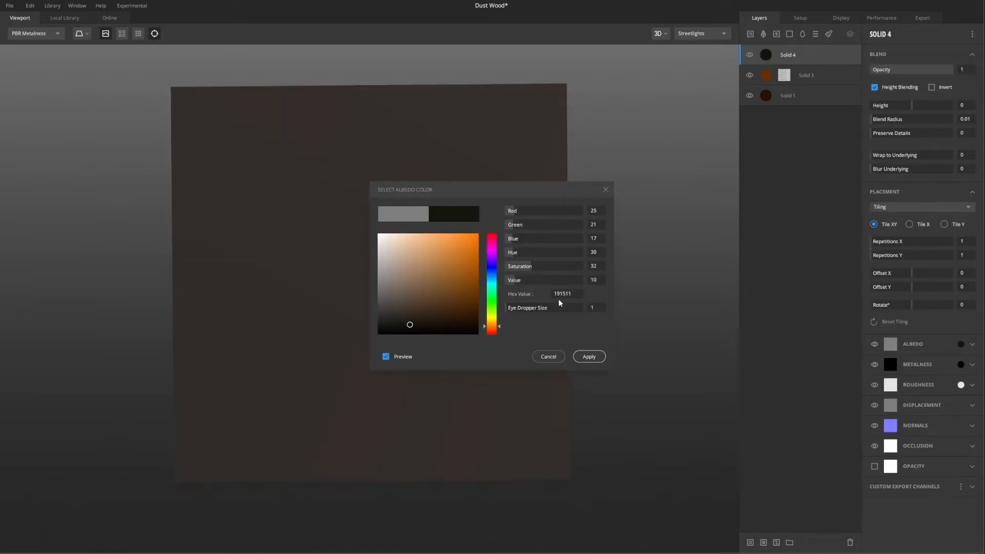
left_click(589, 356)
Set the new top layer's albedo blend mode to Add
left_click(972, 344)
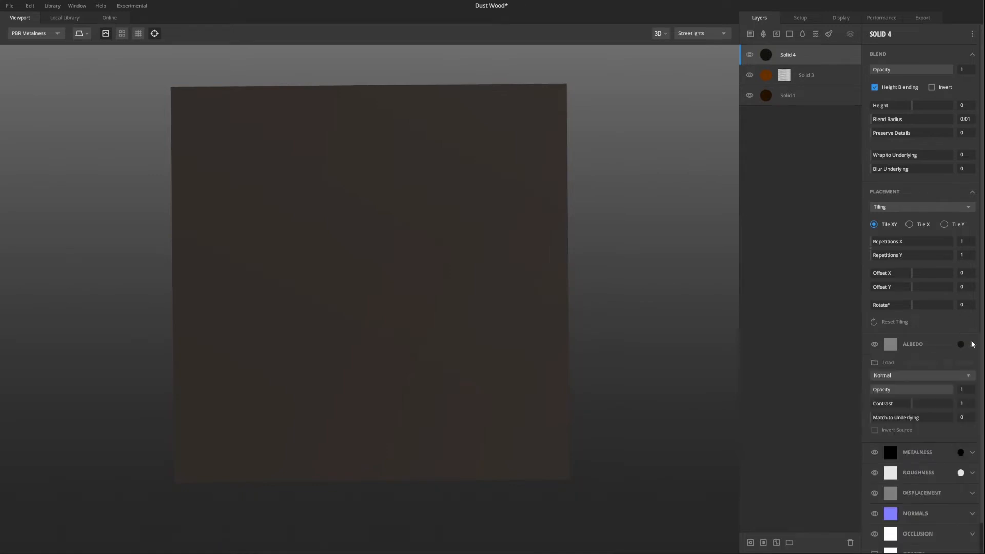
left_click(892, 375)
left_click(885, 395)
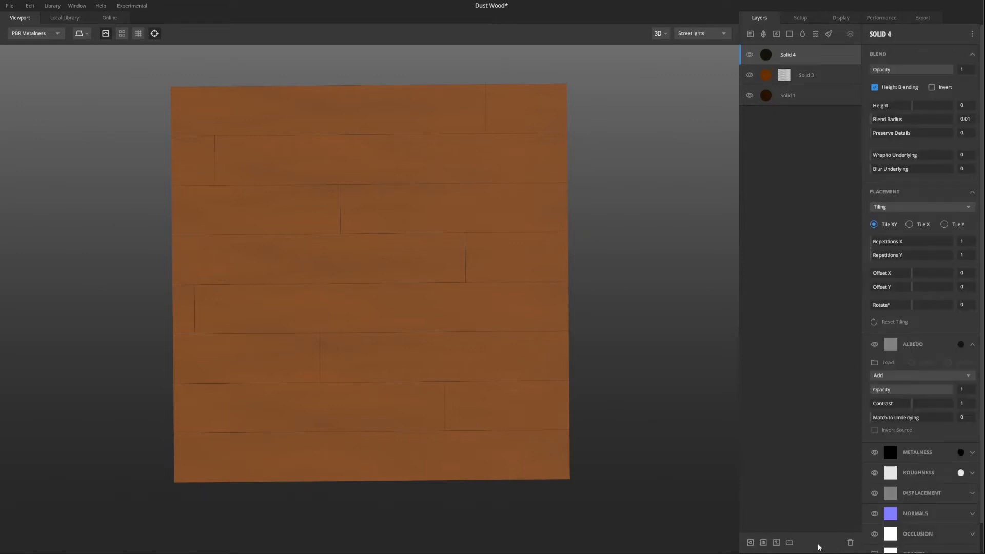
Add a mask stack with Worley 3 noise to the top solid layer
left_click(776, 542)
left_click(872, 34)
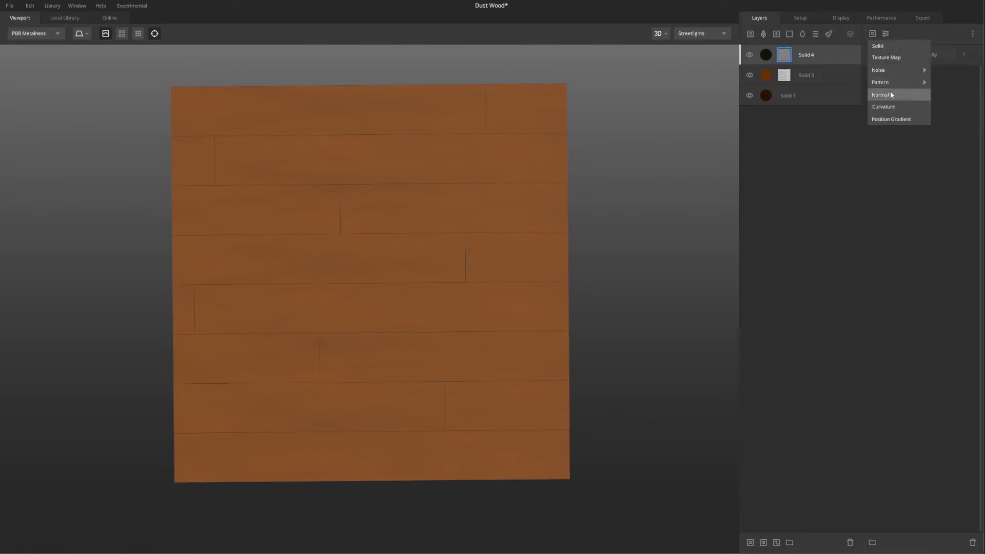
mouse_move(893, 71)
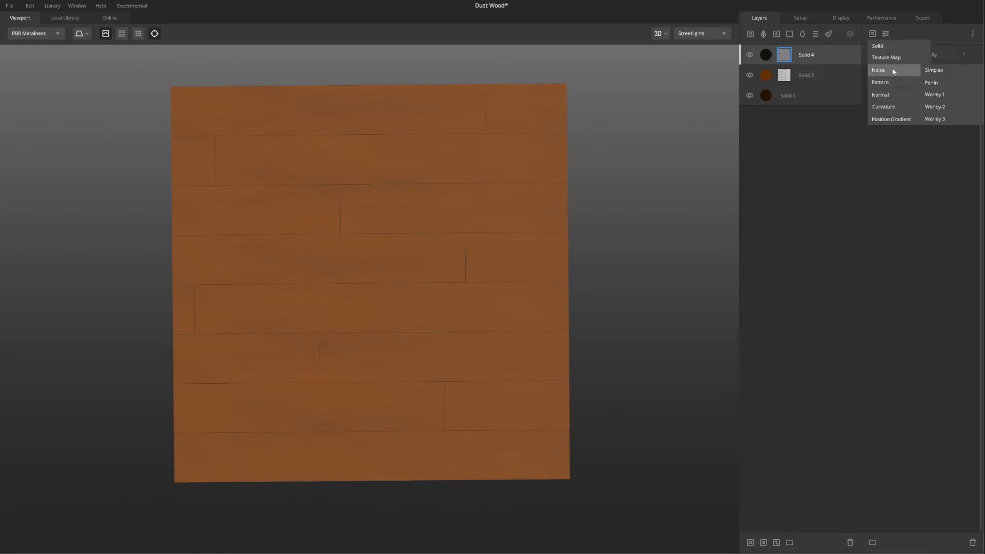
left_click(938, 119)
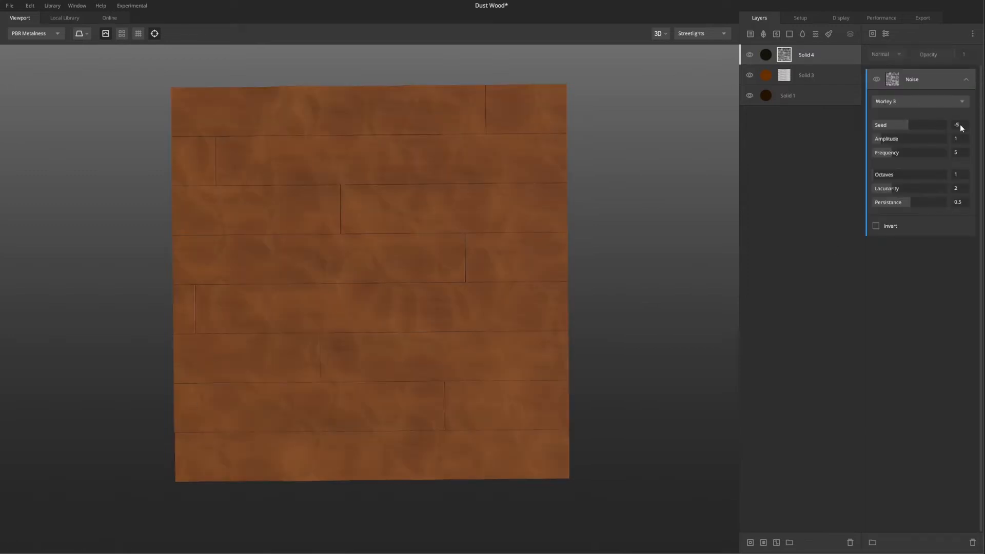
Set the Worley 3 noise to Seed -72, Amplitude 1.326, Frequency 2.541, Lacunarity 2.903 and Persistance 0.387, and invert it
key("Tab")
type(".3")
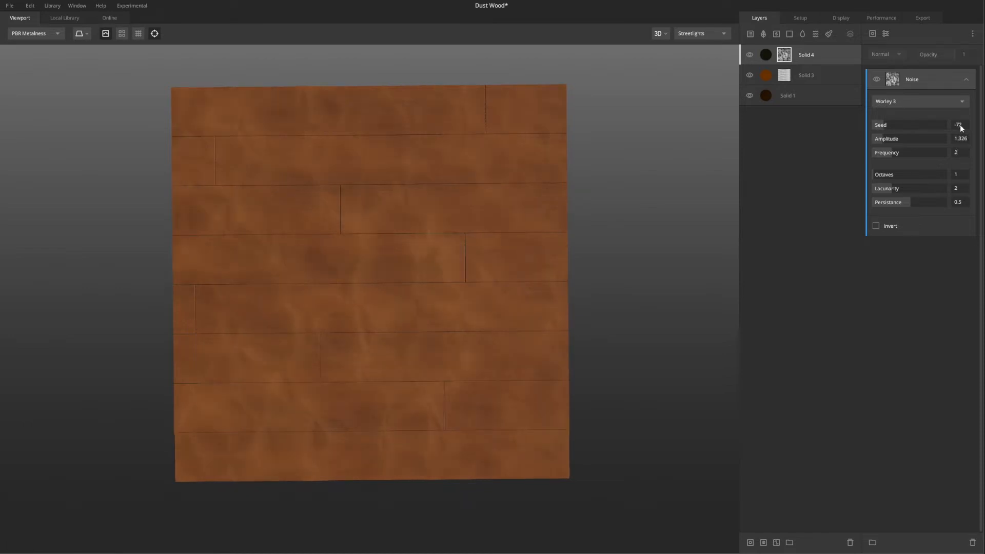
type(".541")
key("Tab")
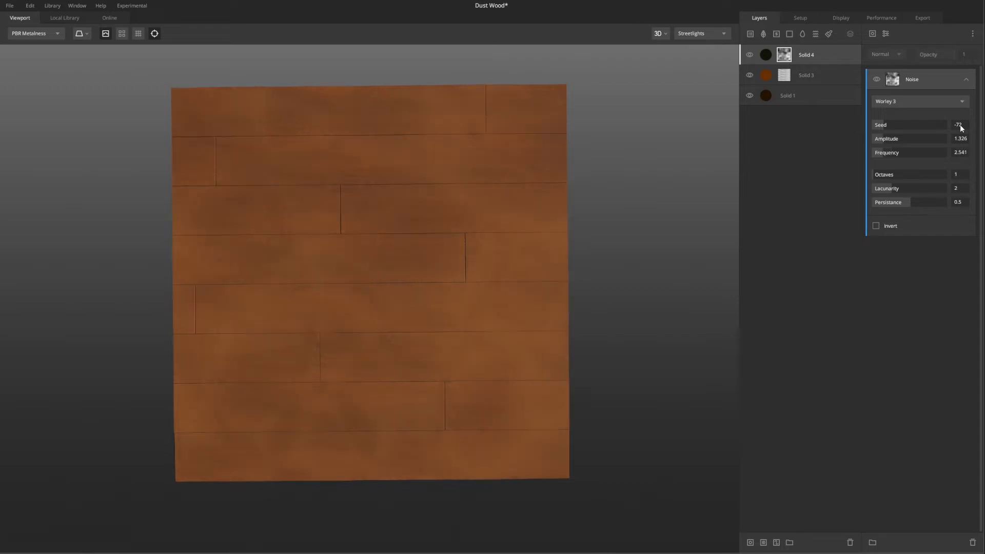
type("2.903")
key("Tab")
type(".387")
left_click(874, 226)
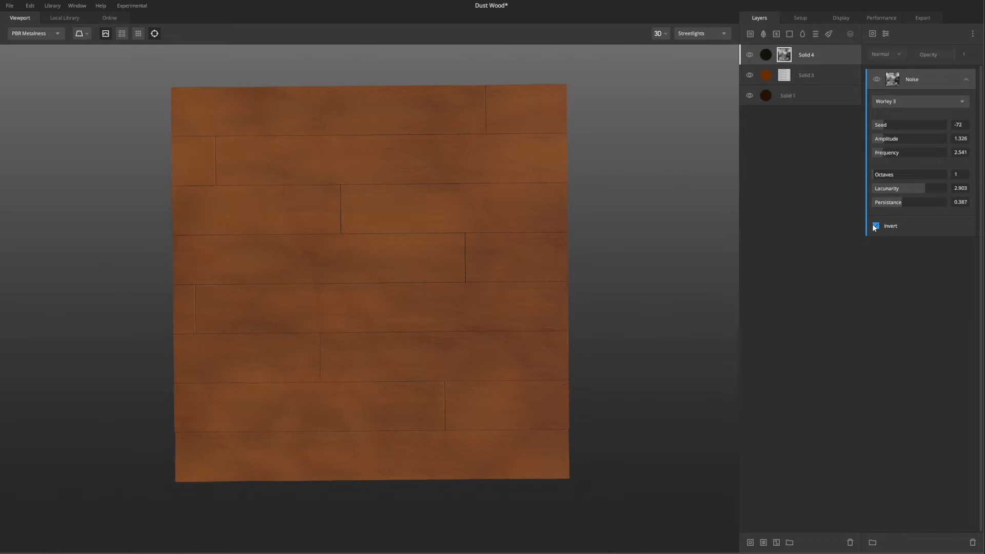
Add a projection to the top layer's mask stack and set its Repetitions Y to 8
left_click(886, 34)
left_click(899, 163)
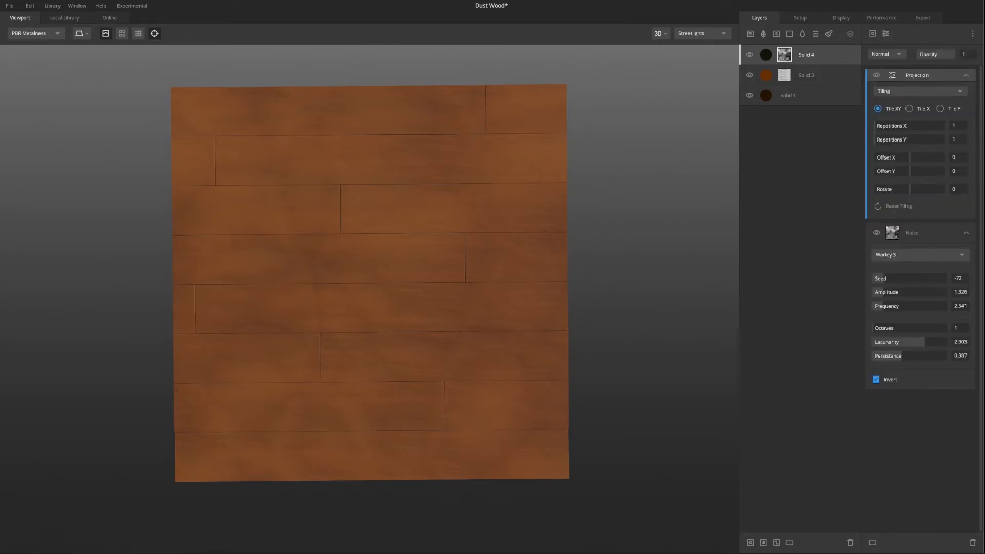
left_click(953, 138)
type("8")
key("Return")
Set the top solid layer's blend Height to 0.697 and Wrap to Underlying to 1
left_click(766, 55)
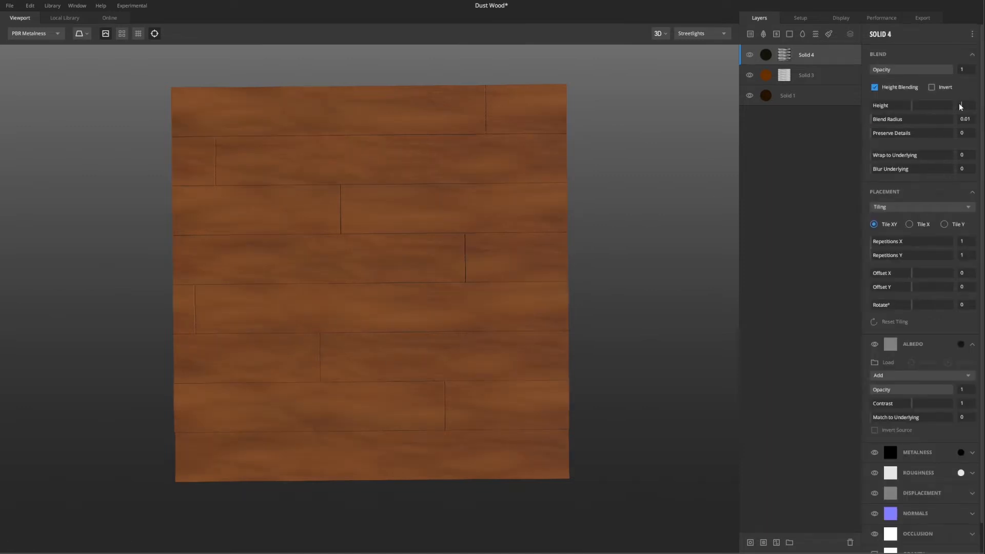
key("Return")
left_click(970, 154)
type("1")
key("Return")
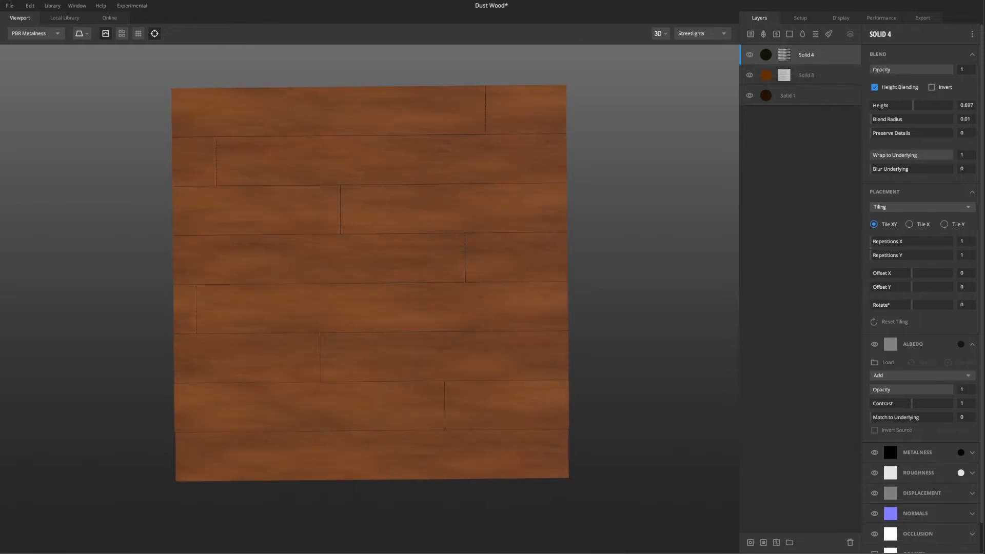
Add the Wood imperfection from the local library as a surface layer and set its roughness contrast to 0.836
left_click(750, 34)
left_click(32, 62)
left_click(33, 126)
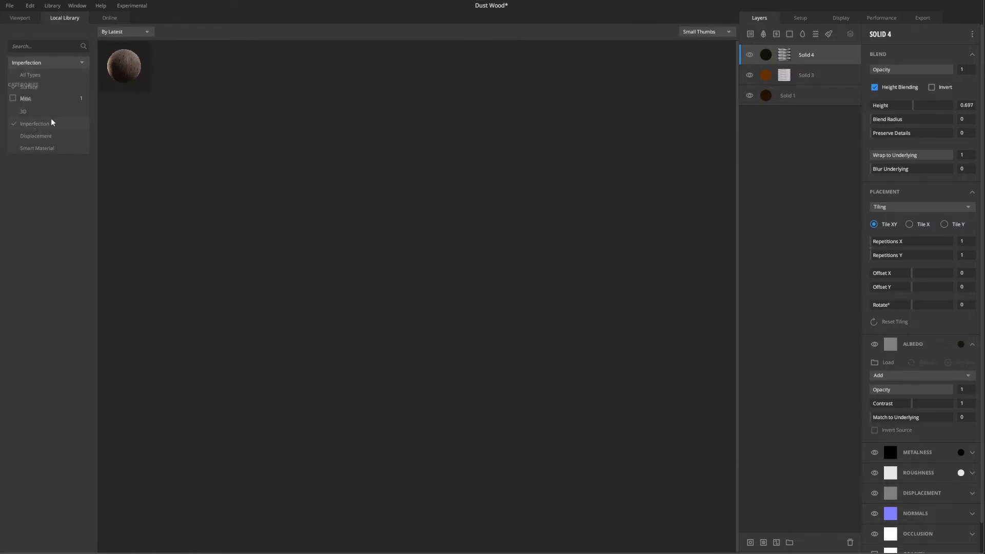
left_click(218, 72)
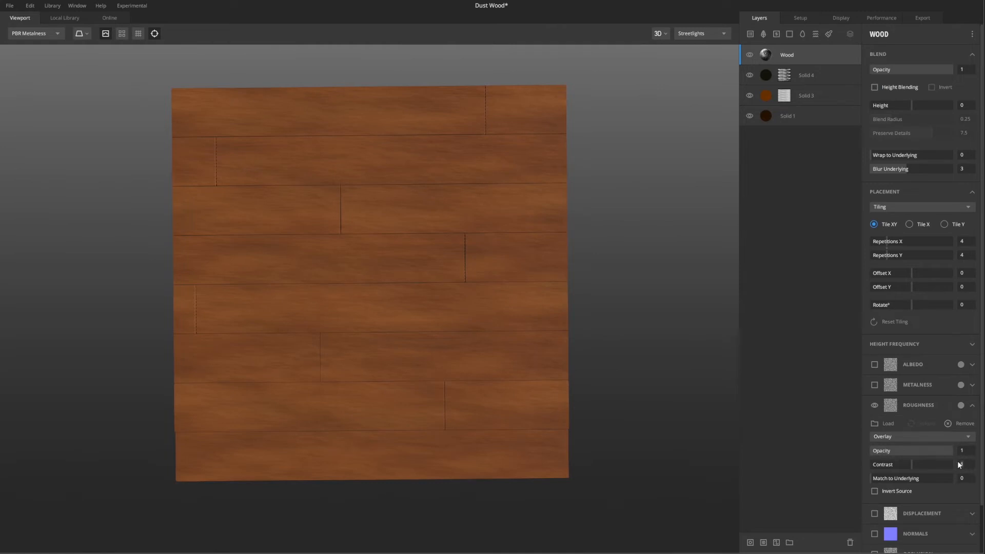
left_click(960, 465)
type(".836")
key("Return")
Set the Wood layer's tiling to Repetitions X 1 and Repetitions Y 1
left_click(964, 255)
type("1")
mouse_move(404, 231)
left_mouse_down()
mouse_move(358, 278)
mouse_move(310, 377)
mouse_move(354, 287)
mouse_move(341, 251)
mouse_move(330, 314)
mouse_move(389, 264)
mouse_move(392, 250)
left_mouse_up()
left_click(969, 241)
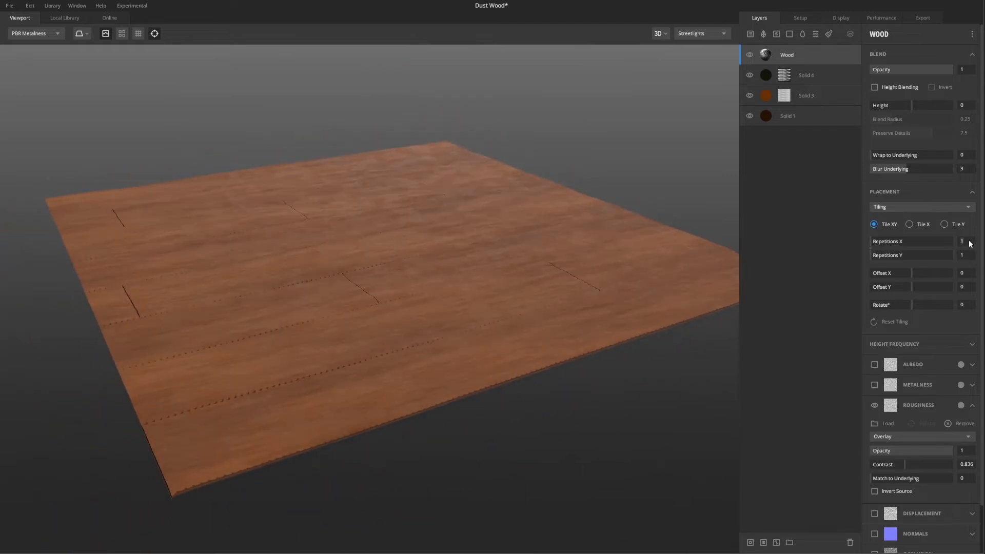
key("Tab")
type("1")
left_click_drag(418, 287, 418, 324)
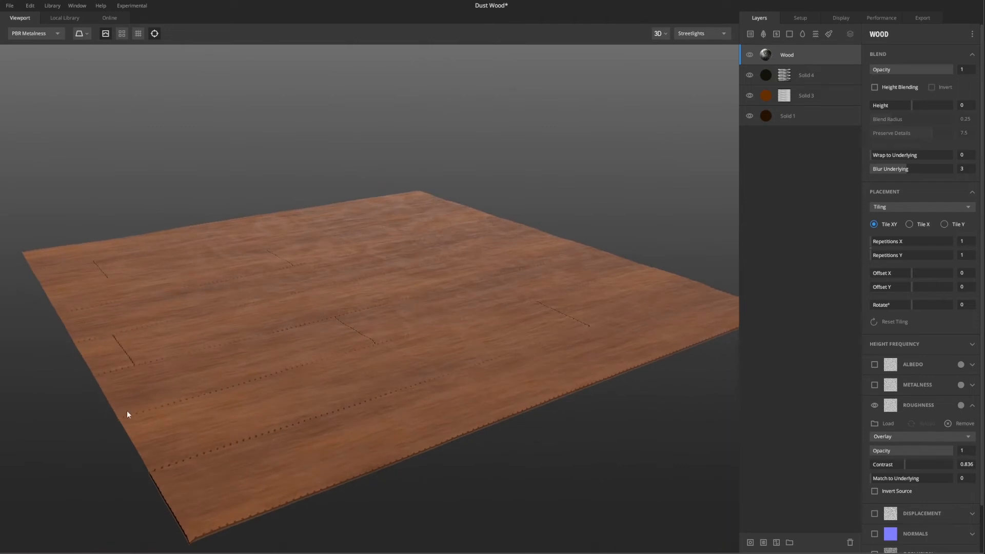
Add the Dust imperfection as a surface layer with Wrap to Underlying 0.886 and Blur Underlying 6
left_click(750, 36)
left_click(40, 124)
double_click(173, 66)
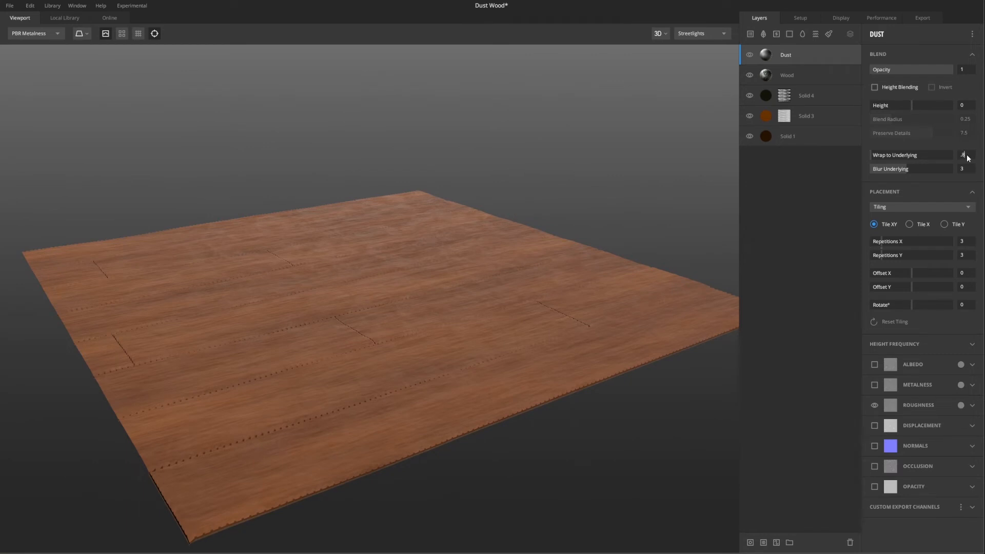
key("Return")
key("Return")
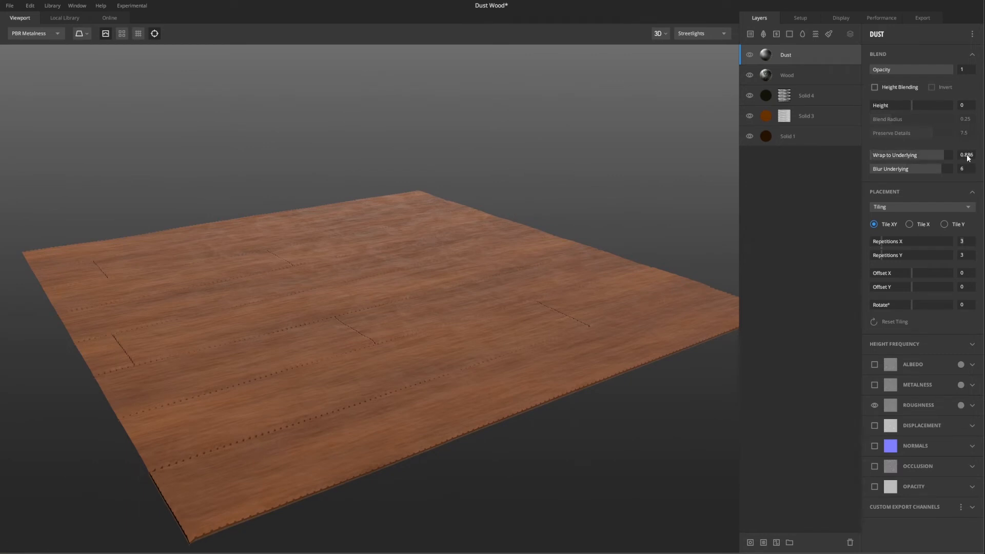
Enable height blending on the Dust layer with Height -11.64, Blend Radius 1 and Preserve Details 10, and set its roughness contrast to 2
left_click(966, 107)
type("1.64")
key("Return")
left_click(883, 89)
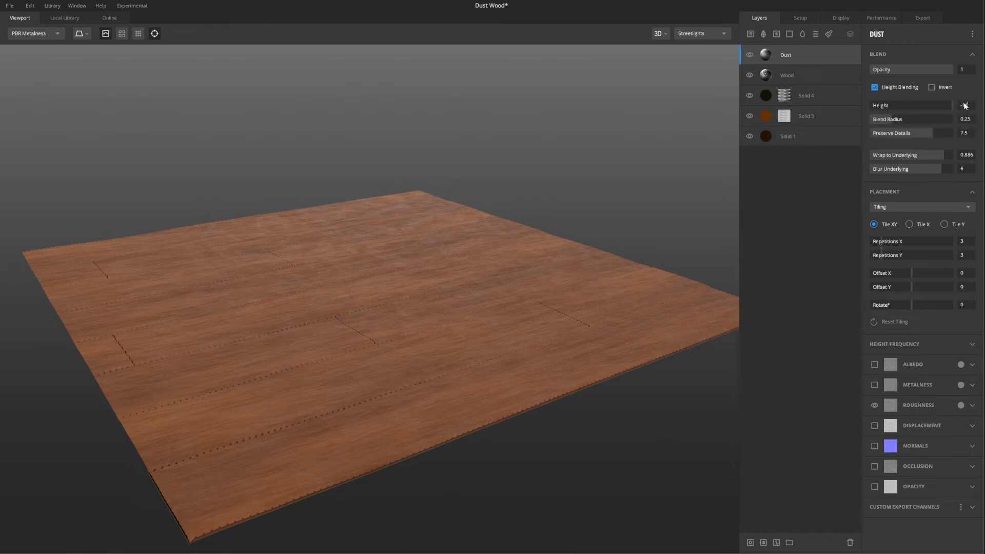
type("4")
type("1")
left_click(969, 133)
type("10")
key("Return")
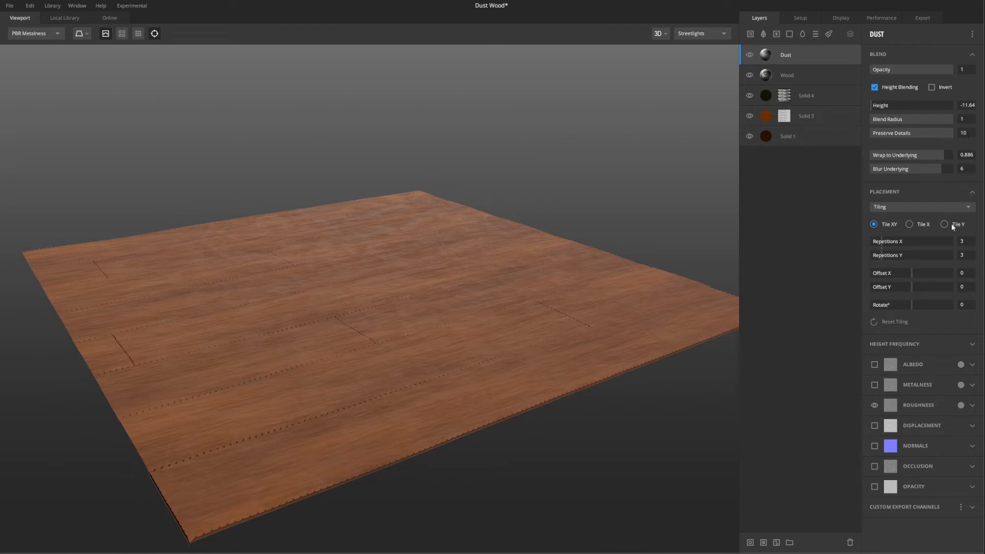
left_click(971, 405)
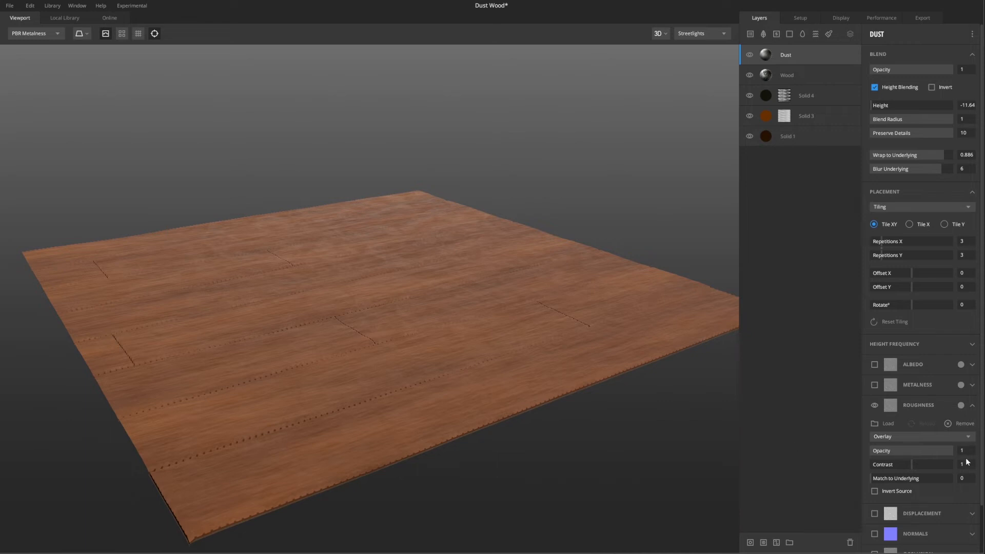
left_click(928, 192)
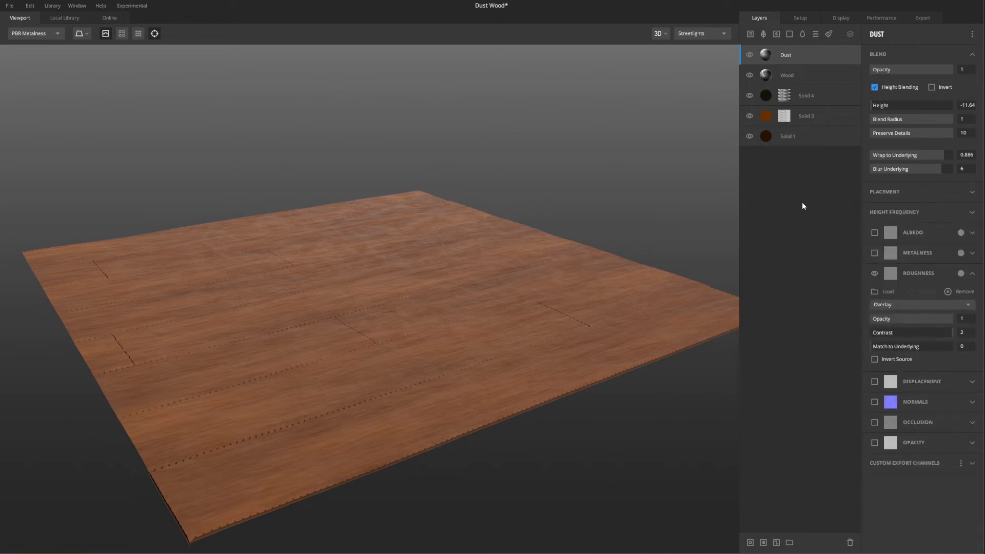
Add the Scratched Painted Metal imperfection as a surface layer with height blending enabled and Height -4.279
left_click(750, 33)
left_click(47, 62)
left_click(38, 125)
left_click(125, 69)
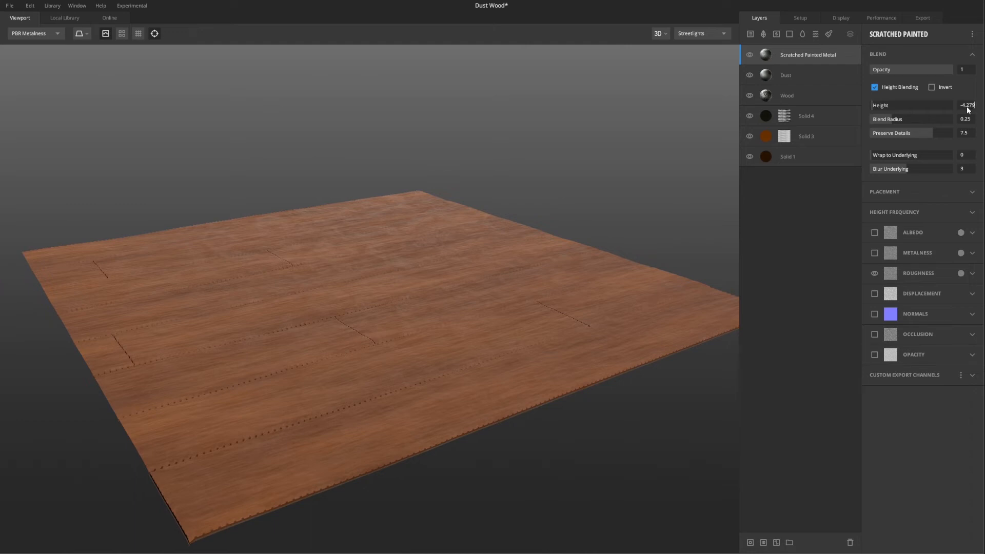
Set the Scratched Painted Metal layer's roughness contrast to 2 and check the plank surface
left_click(941, 192)
left_click(942, 191)
left_click(971, 274)
left_click(965, 333)
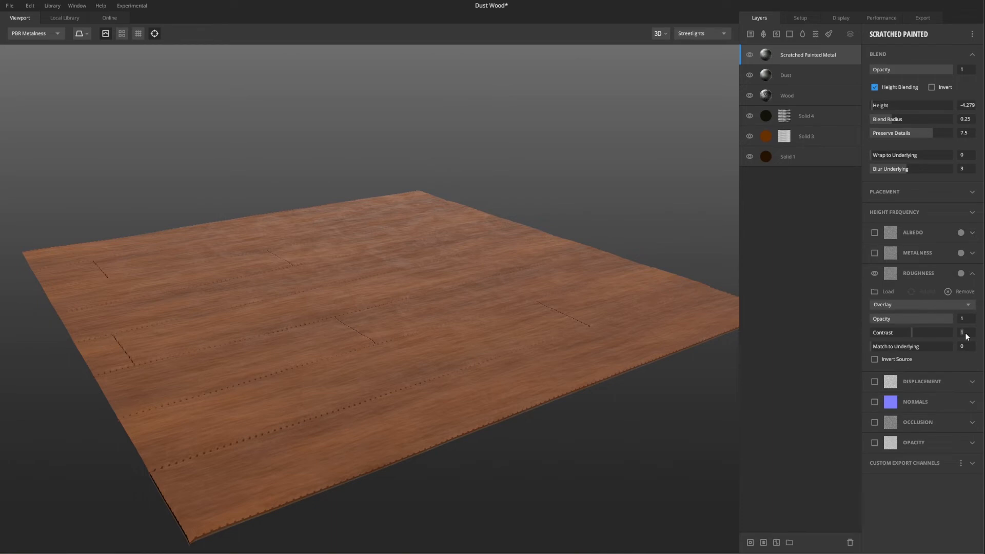
type("2")
key("Return")
scroll(280, 331, "down", 2)
left_click_drag(383, 283, 448, 196)
scroll(378, 270, "up", 3)
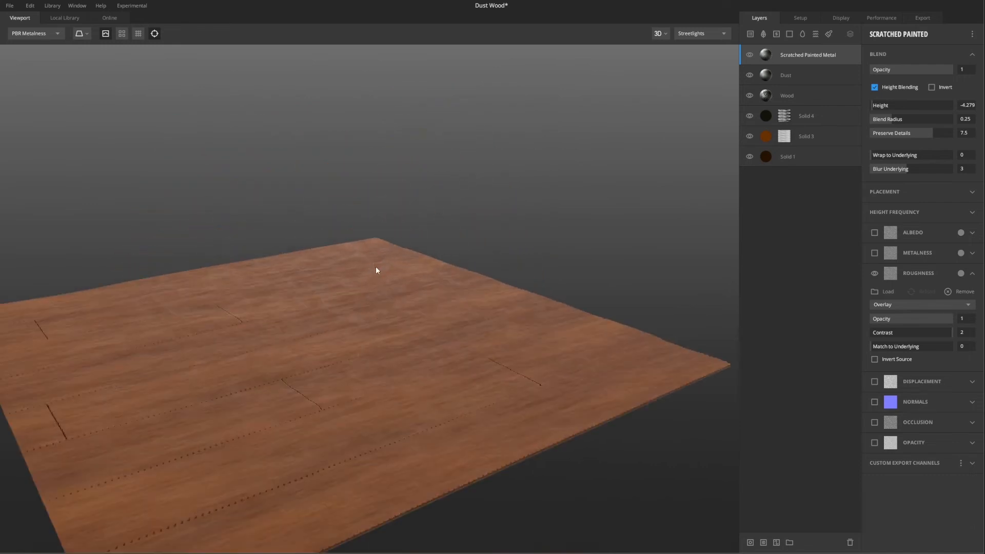
left_click_drag(362, 286, 277, 337)
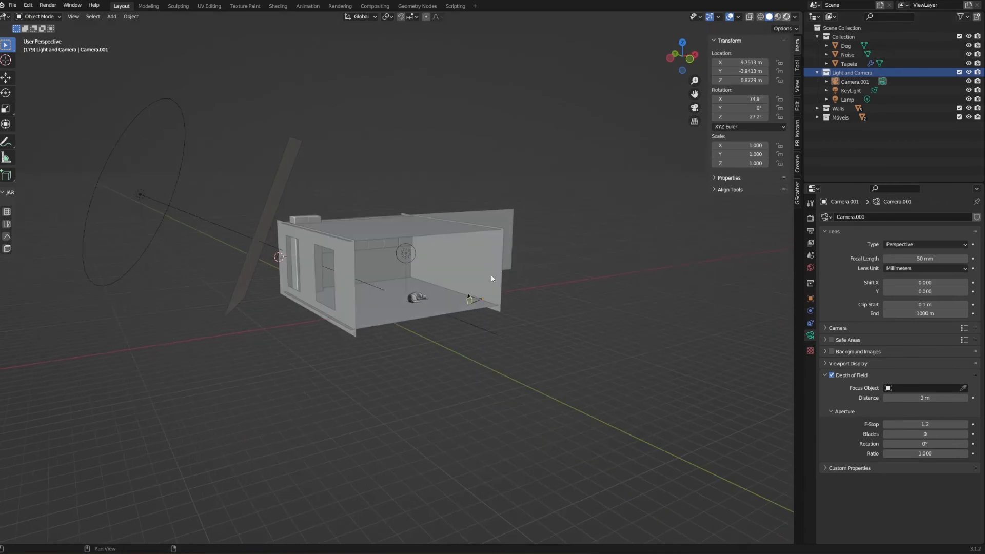
Switch to Blender and preview the room scene with rendered shading, from outside and through the camera
key("shift+z")
middle_click_drag(488, 275, 425, 279)
scroll(427, 284, "down", 2)
scroll(367, 292, "up", 7)
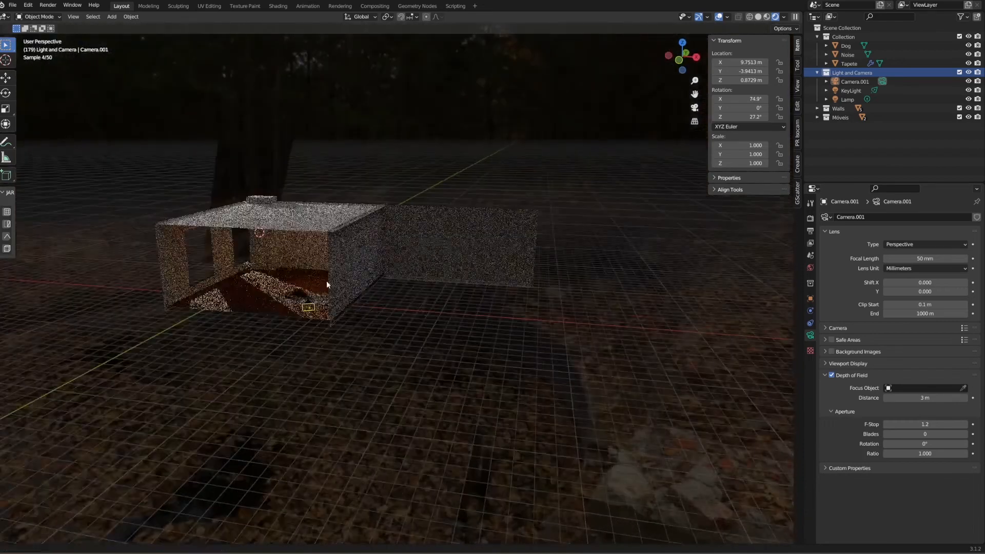
left_click(694, 108)
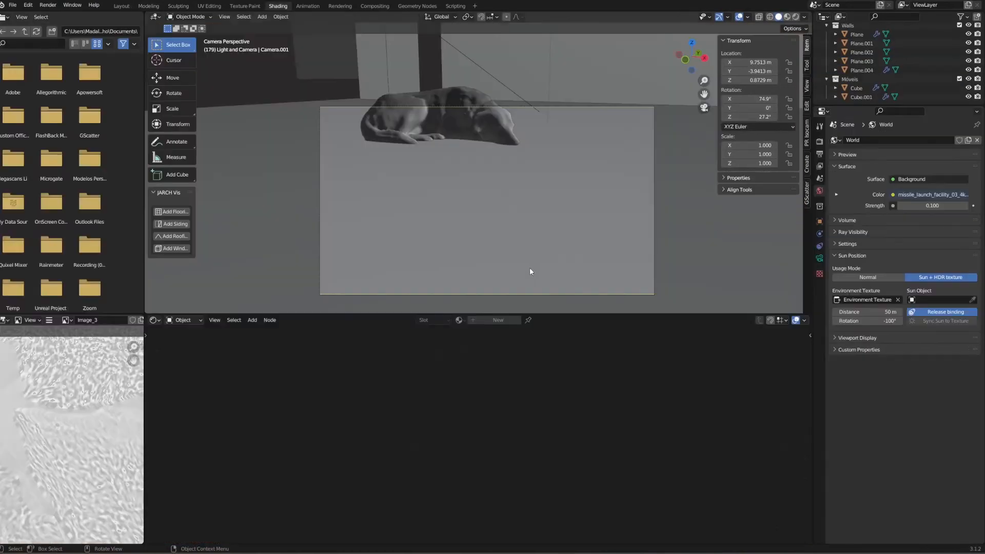
In the Shading workspace, show the rendered camera view framed on the dog, rug and wood floor
scroll(508, 201, "down", 1)
middle_click_drag(490, 141, 478, 161)
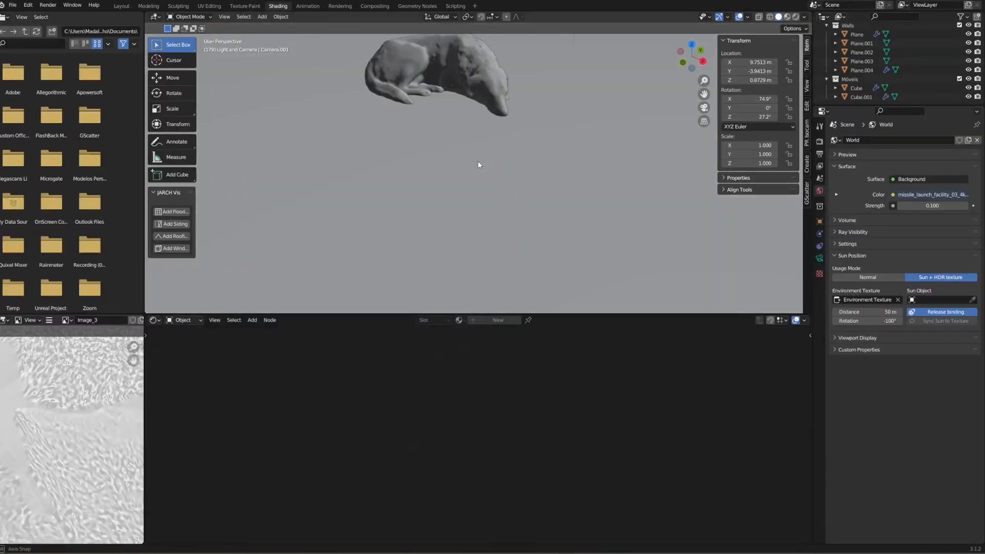
left_click(704, 108)
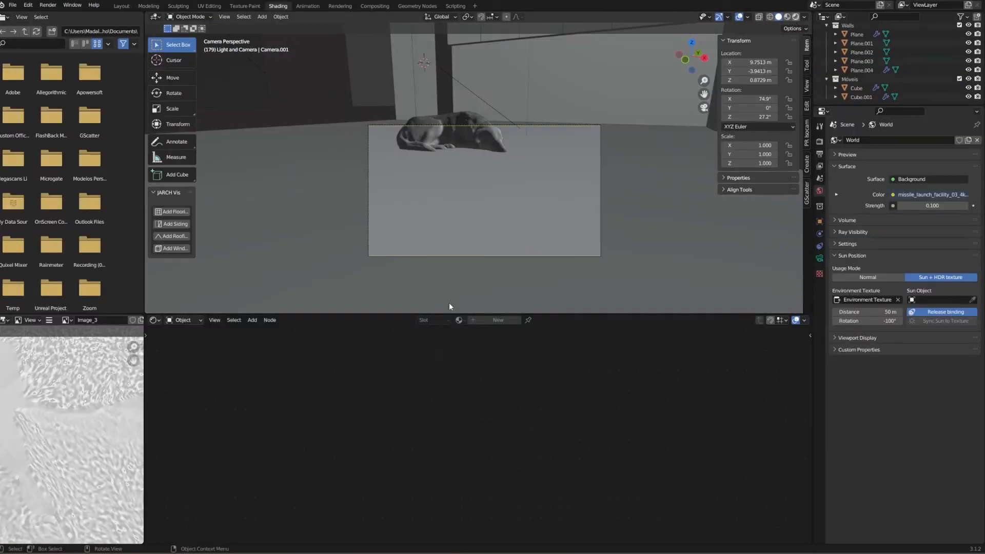
left_click_drag(449, 314, 471, 273)
scroll(488, 136, "down", 1)
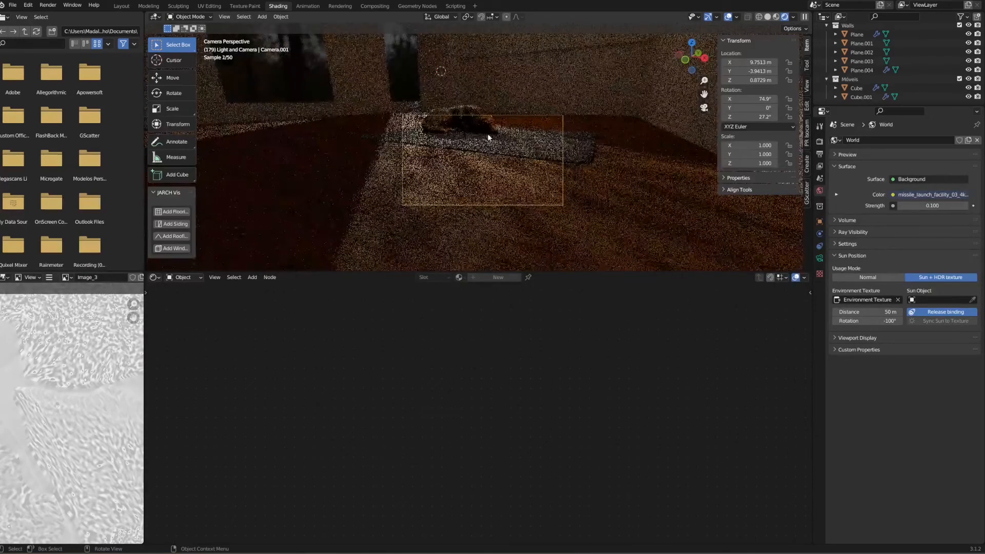
middle_click_drag(487, 135, 483, 166, "shift")
scroll(492, 187, "up", 1)
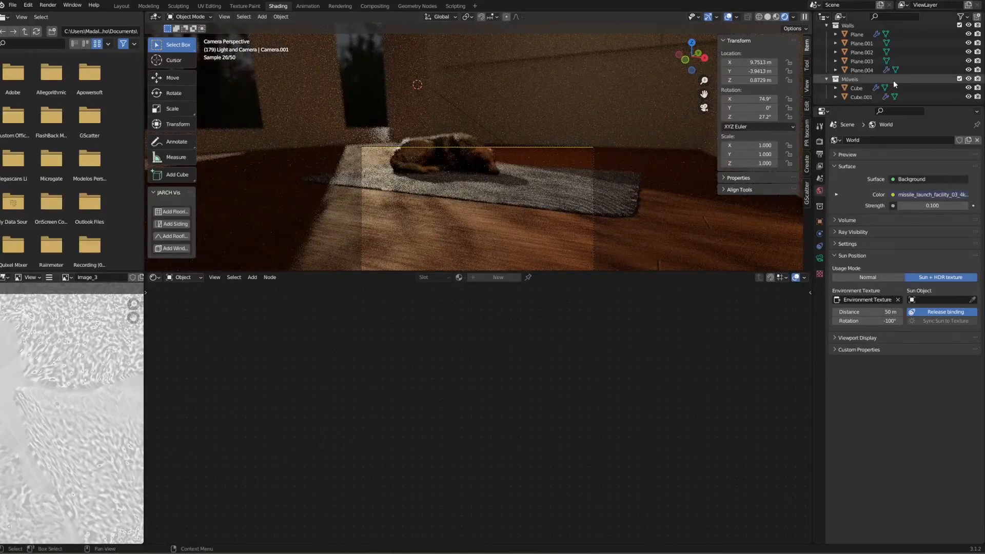
Select Camera.001 and examine its lens and depth of field settings
scroll(894, 80, "up", 4)
left_click(864, 63)
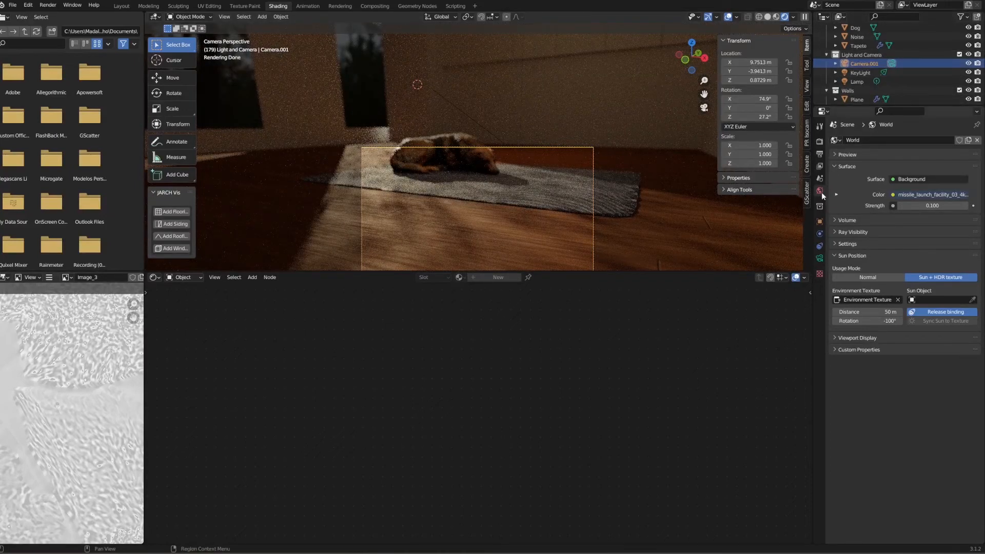
left_click(820, 258)
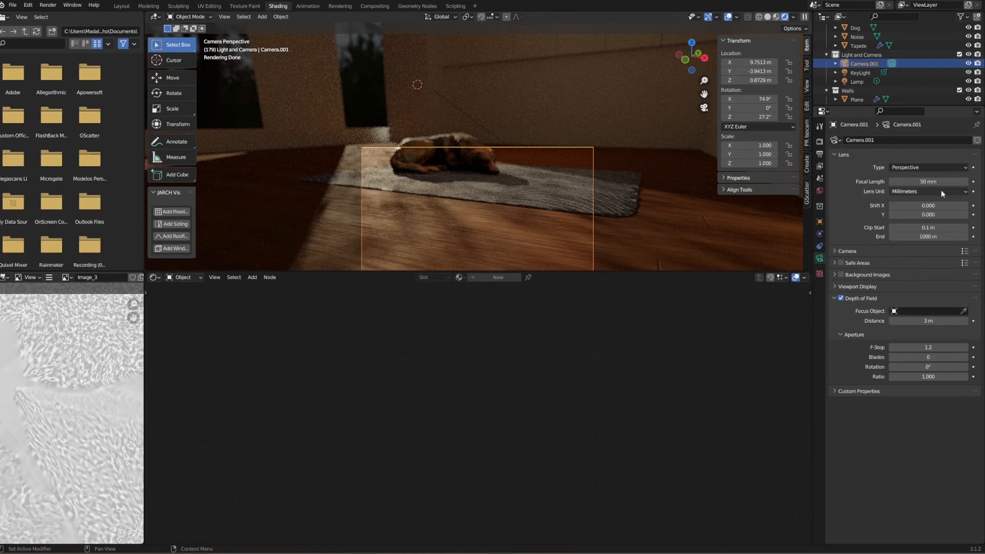
Select the KeyLight spot and examine its light settings, shader nodes and placement outside the room
left_click(854, 73)
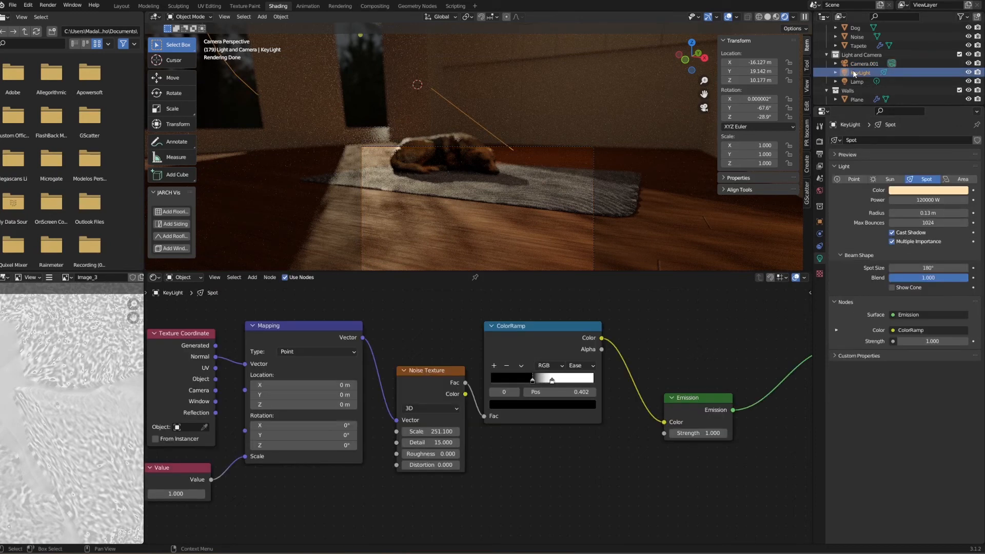
mouse_move(384, 91)
middle_mouse_down()
mouse_move(352, 63)
mouse_move(370, 85)
middle_mouse_up()
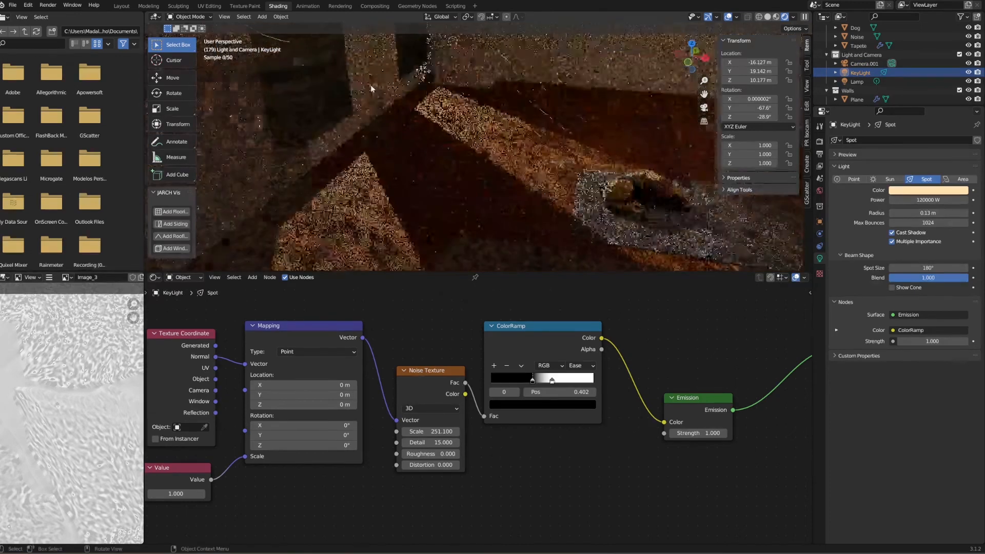
scroll(370, 87, "down", 6)
middle_click_drag(497, 94, 478, 177, "shift")
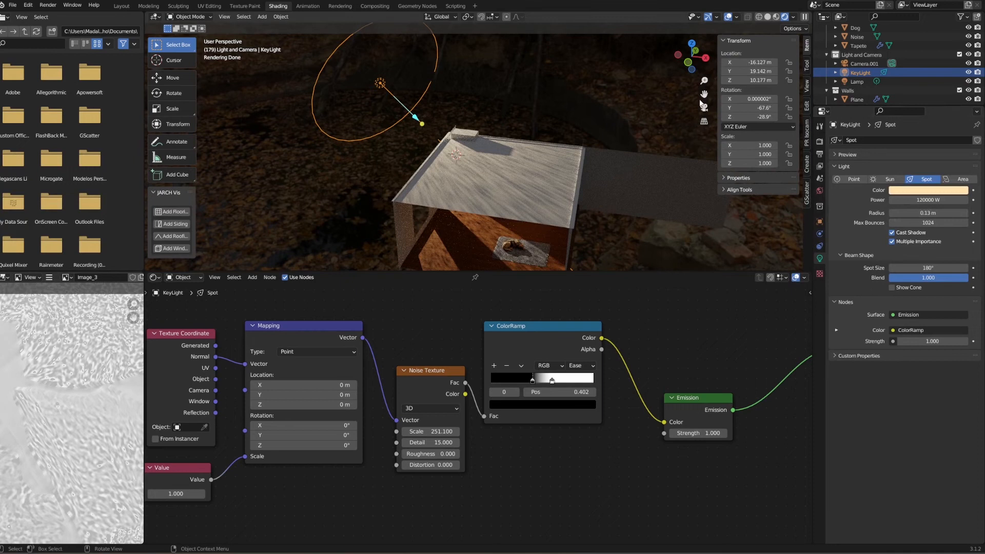
scroll(857, 79, "up", 2)
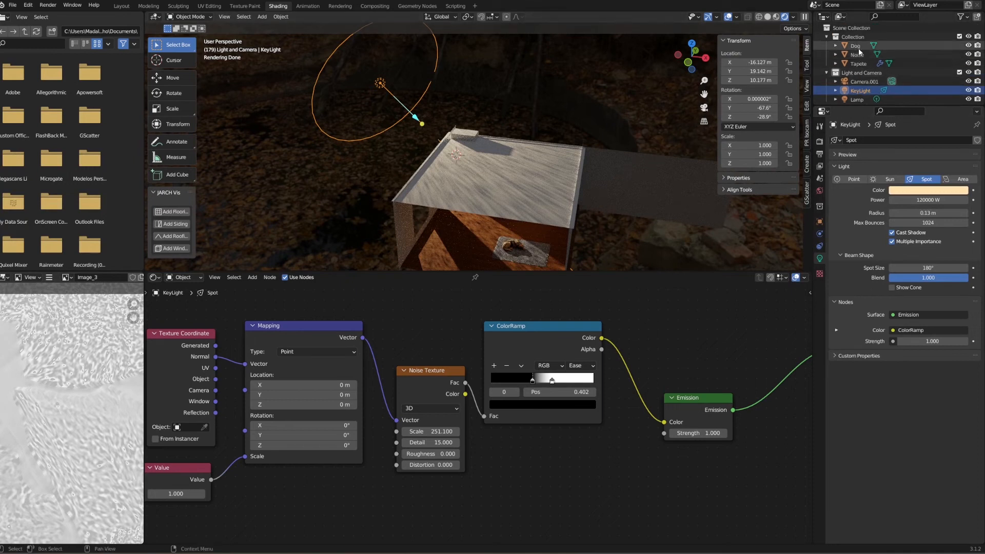
scroll(859, 79, "down", 1)
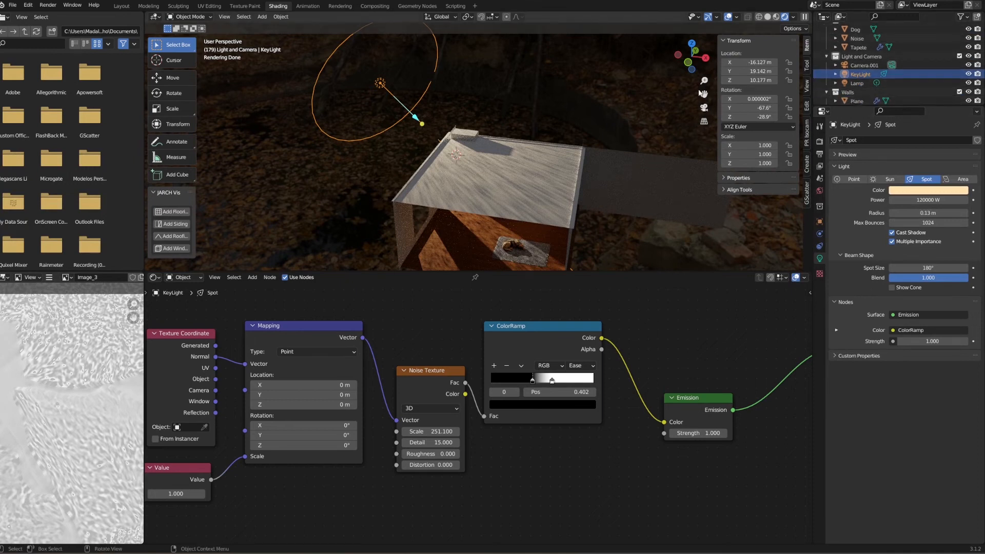
Select the Noise plane and examine it between the light and the windows in solid shading and material preview
left_click(863, 39)
middle_click_drag(476, 118, 549, 112)
left_click(768, 18)
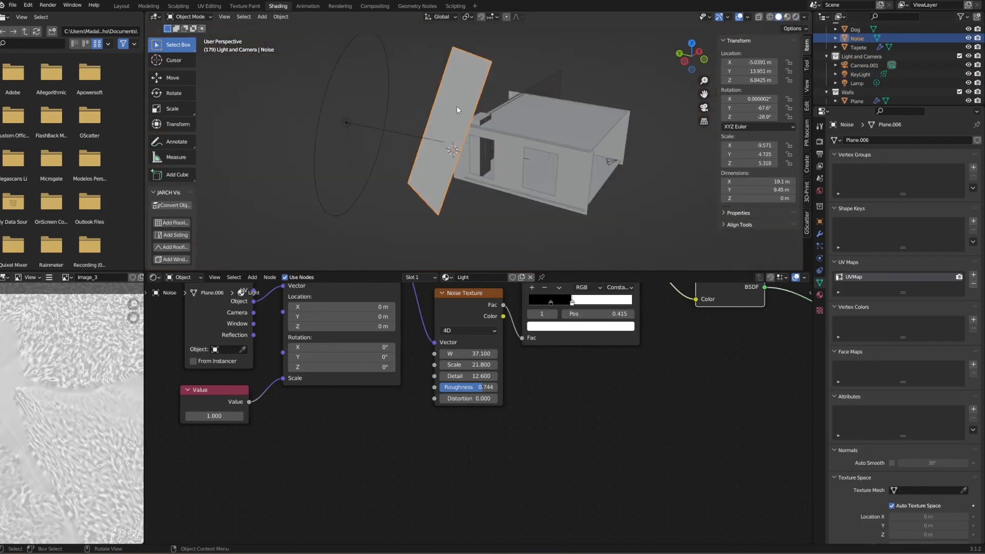
left_click(786, 18)
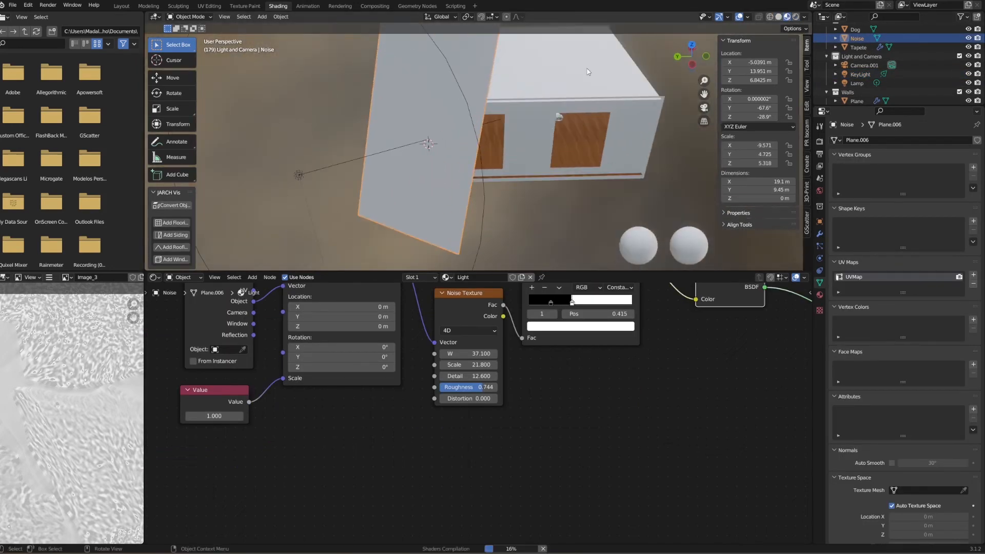
Show the rendered view through the camera and examine the Noise plane's full Light material node tree
left_click(796, 16)
scroll(491, 119, "down", 3)
middle_click_drag(473, 85, 444, 103, "shift")
scroll(470, 108, "up", 5)
left_click(704, 108)
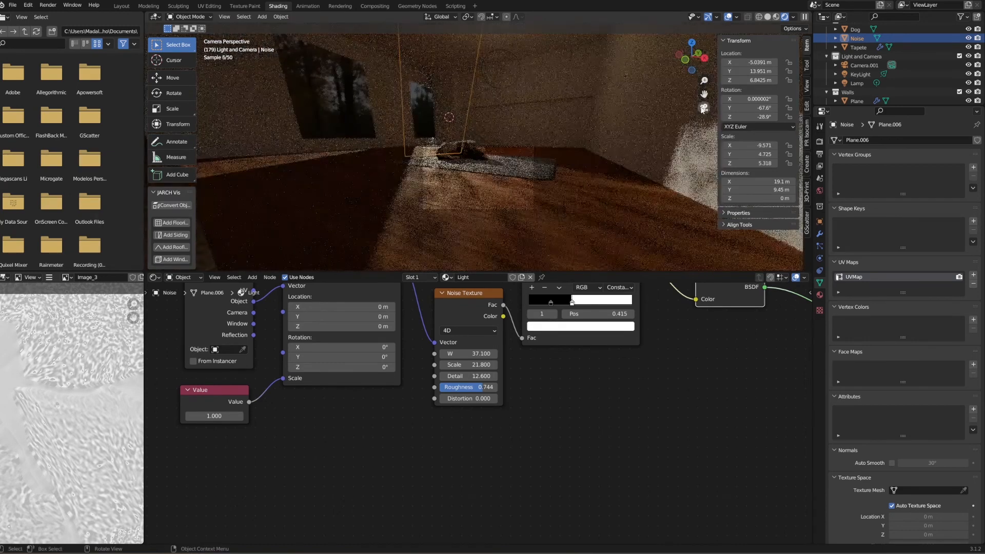
key("Home")
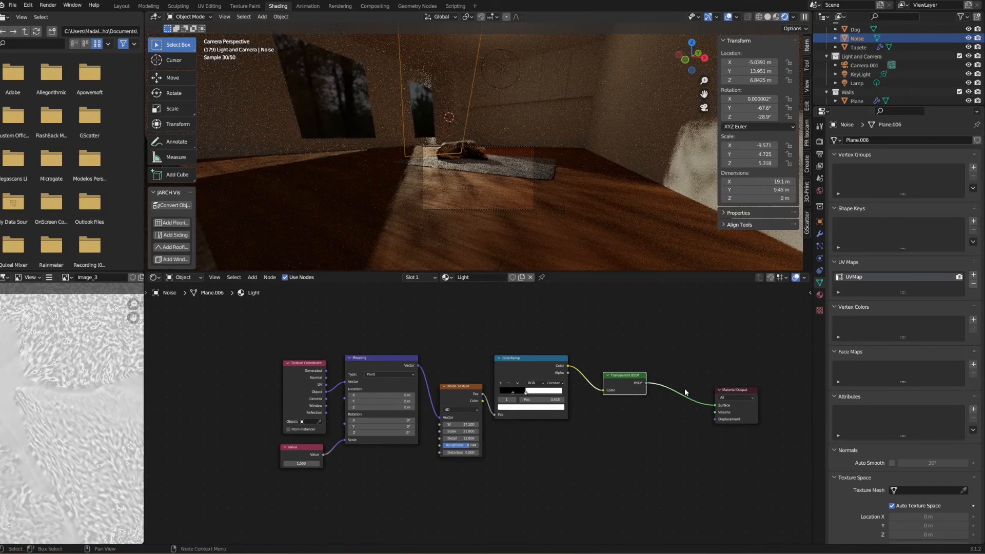
Select the KeyLight and toggle its shader nodes off and on to compare the light pattern on the floor
left_click(861, 74)
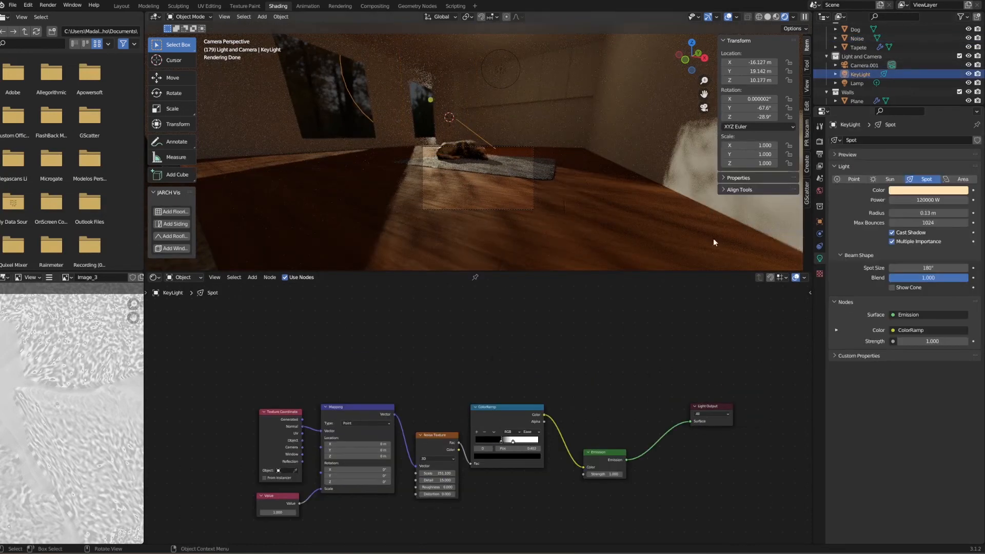
key("Home")
left_click(284, 278)
left_click(285, 278)
left_click(285, 278)
left_click(284, 277)
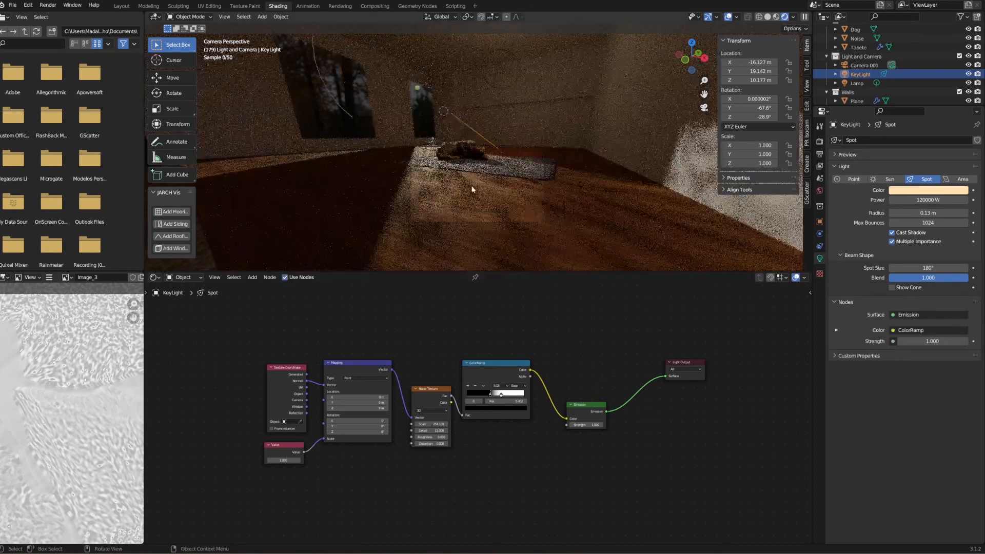
scroll(474, 182, "up", 3)
left_click(285, 277)
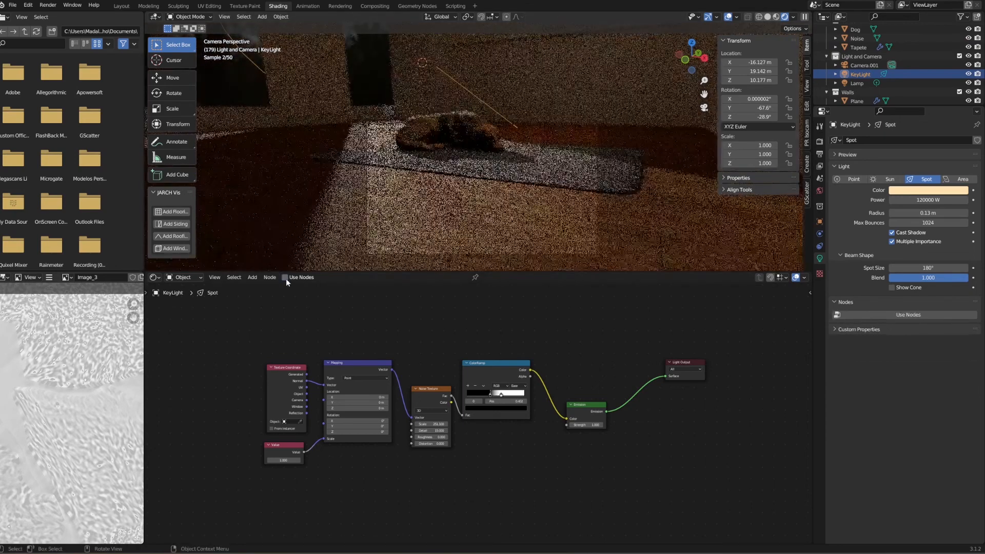
left_click(285, 277)
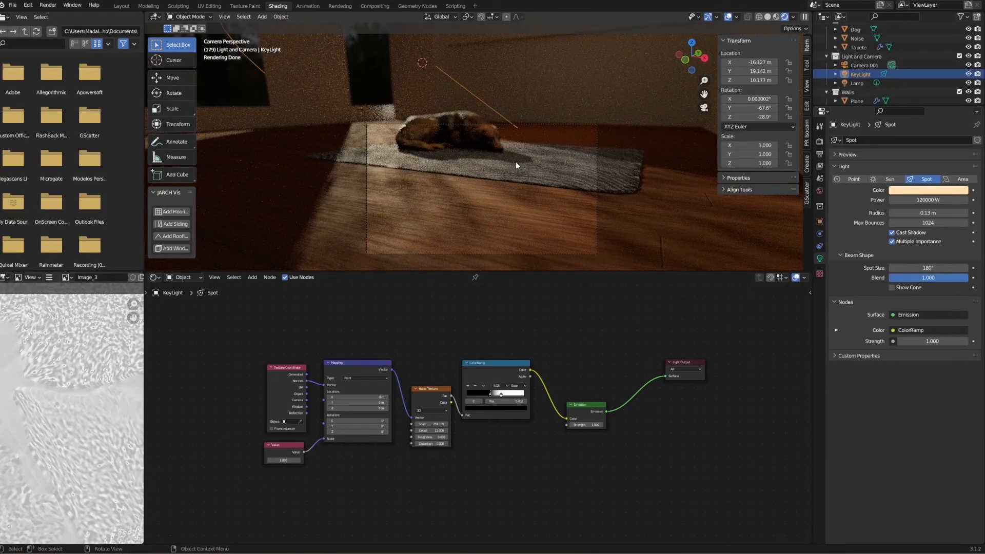
Select the Tapete rug and examine its Displace, Subdivision and Solidify modifiers and the Displace modifier's Clouds texture
left_click(546, 187)
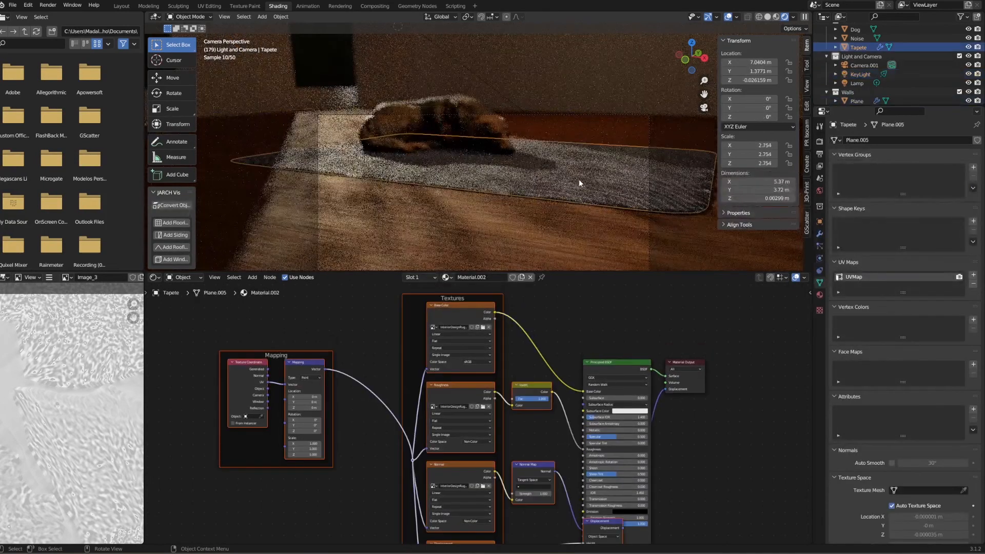
left_click(819, 233)
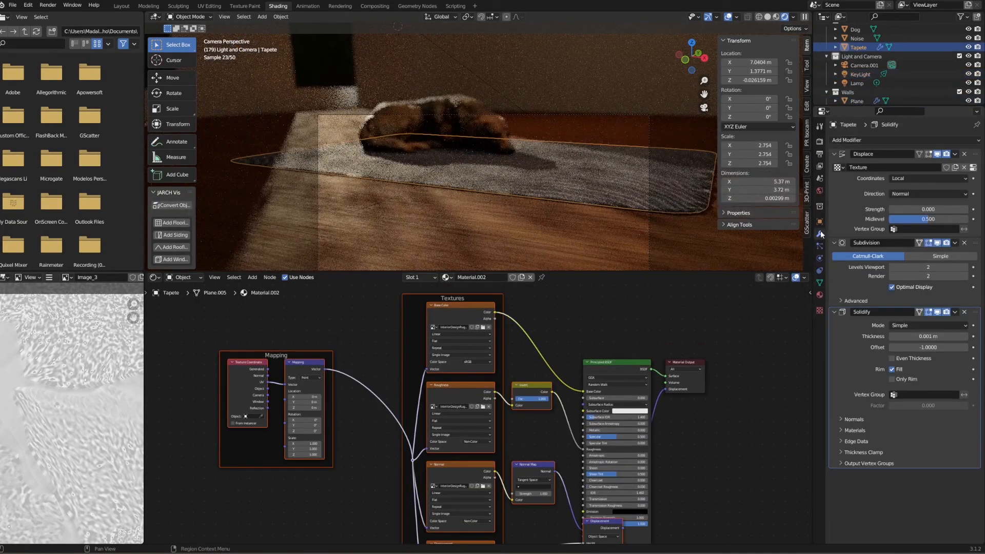
left_click(972, 167)
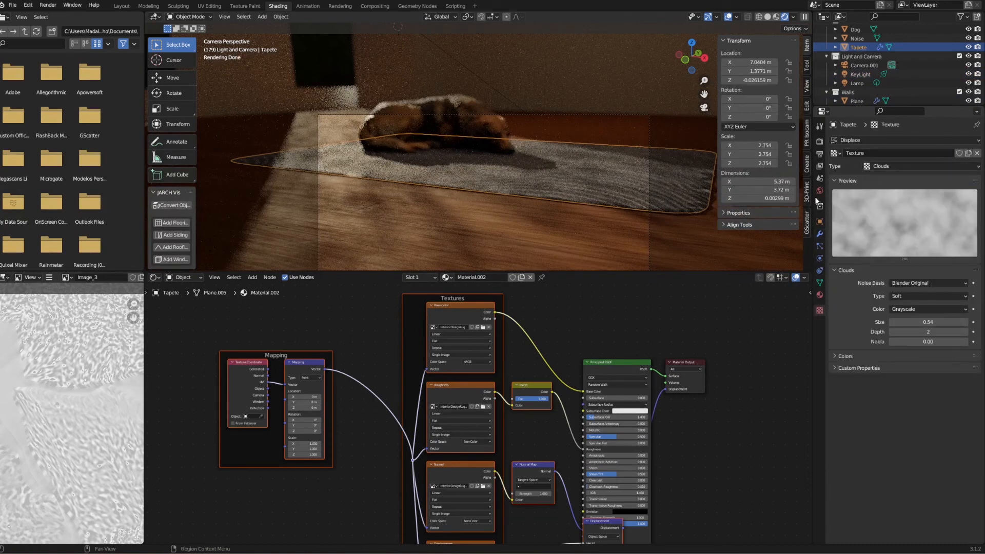
left_click(819, 234)
Inspect the rug's mesh faces in Edit Mode with solid shading and the floor Plane hidden, and show the floor again
key("Tab")
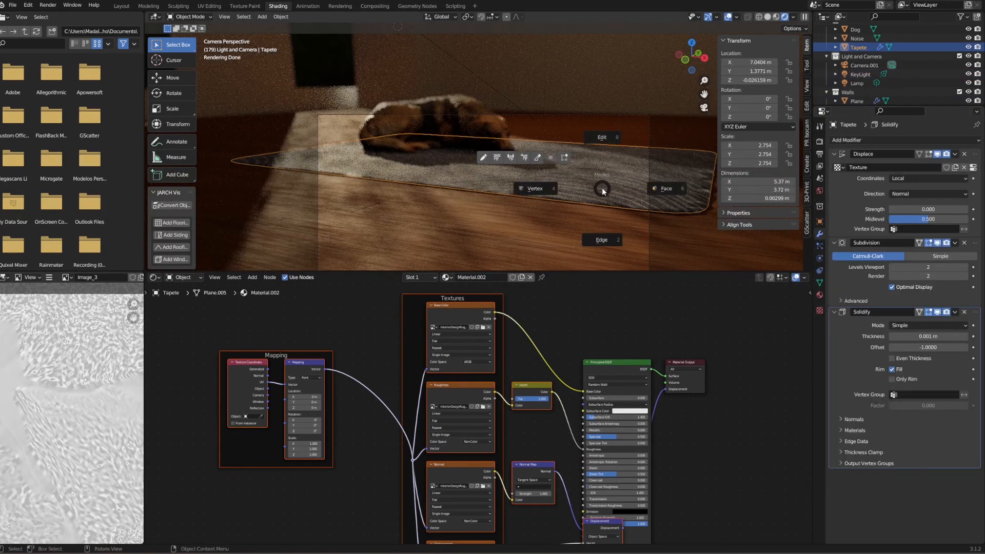
left_click(662, 188)
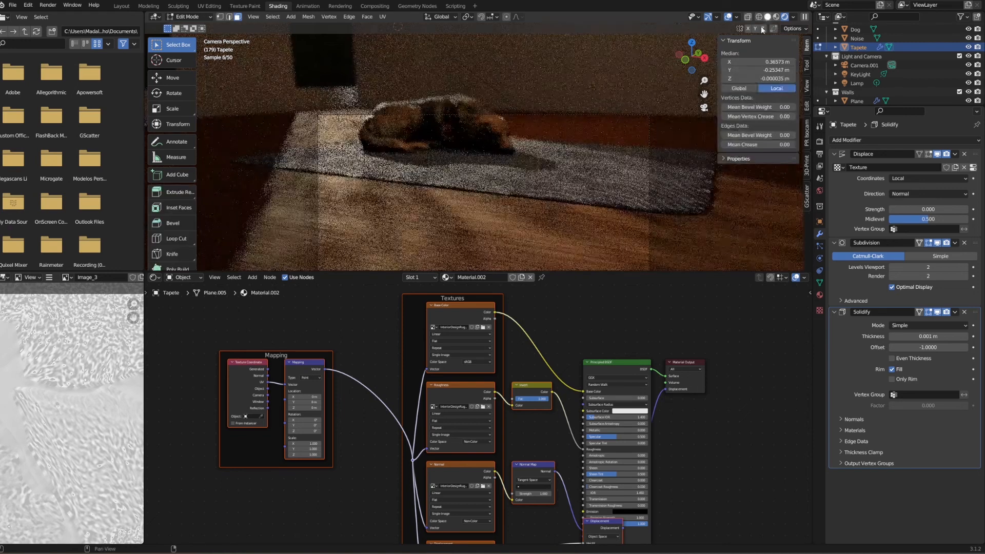
left_click(767, 17)
key("Tab")
key("Tab")
left_click(856, 101)
left_click(623, 170)
key("Tab")
left_click(689, 171)
left_click(590, 170)
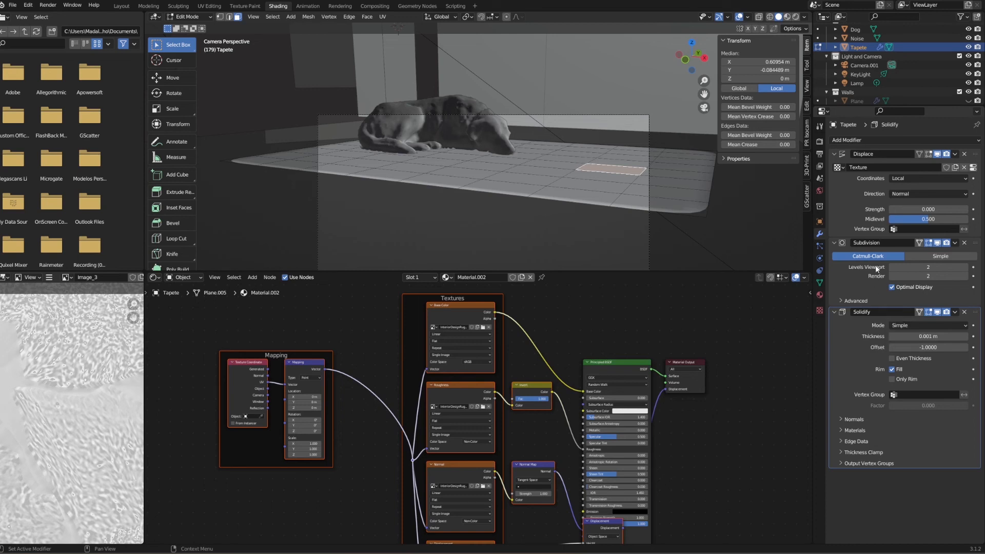
key("Tab")
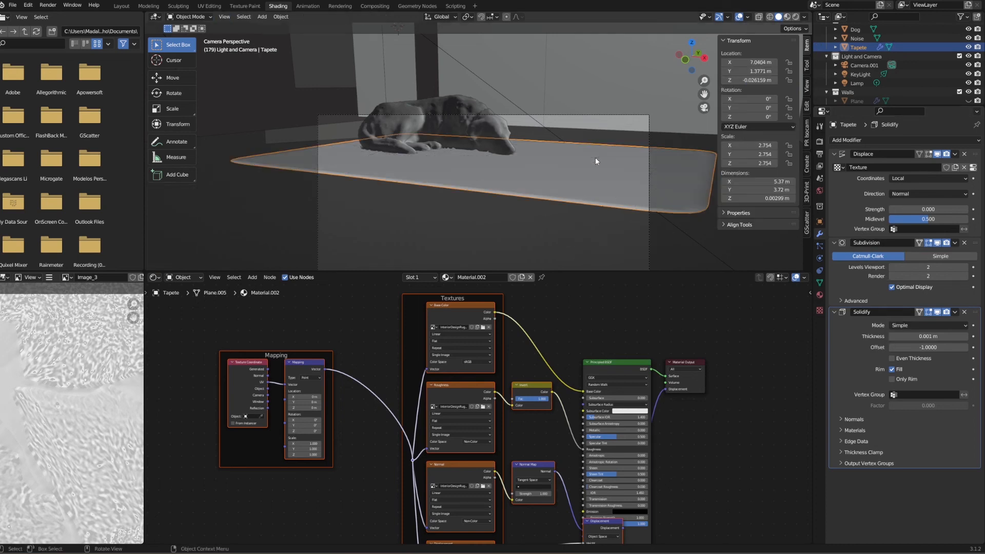
left_click(968, 101)
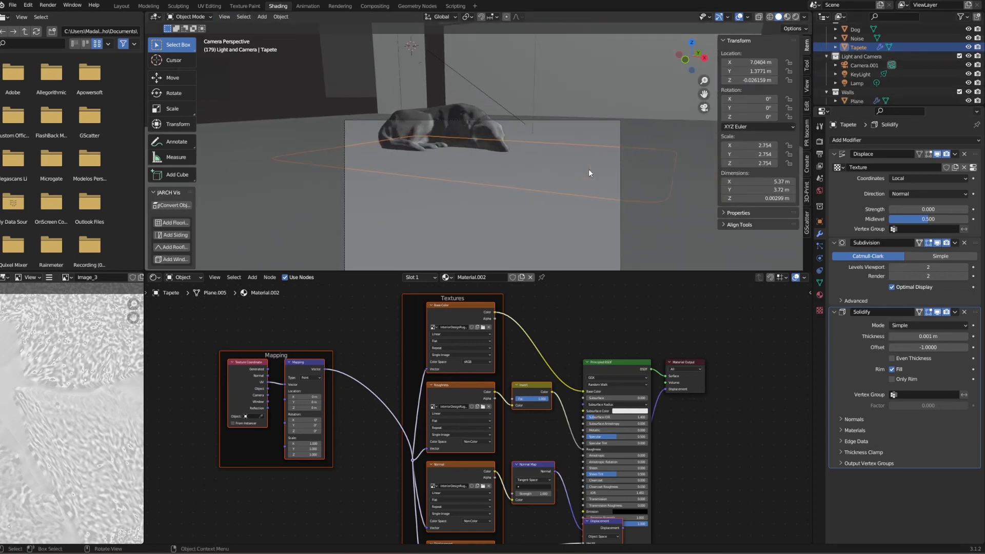
Select the Dog and the floor Plane in turn, and examine the wood floor up close in the rendered camera view
left_click(474, 119)
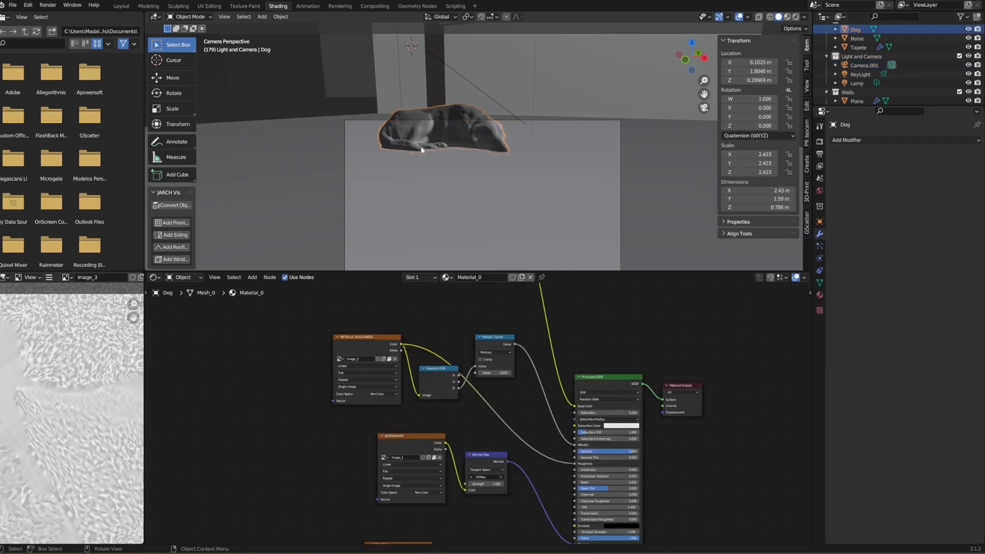
left_click(422, 146)
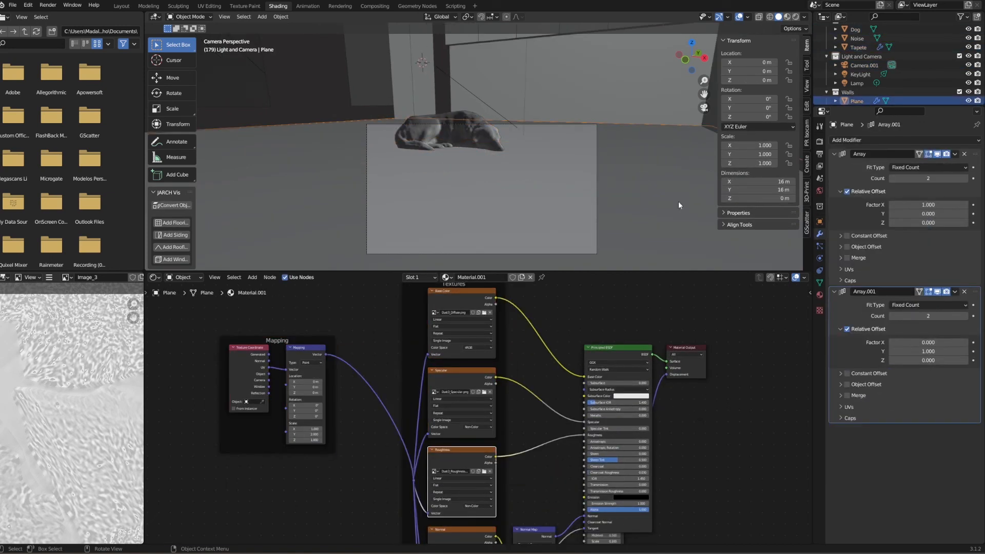
scroll(610, 206, "down", 1)
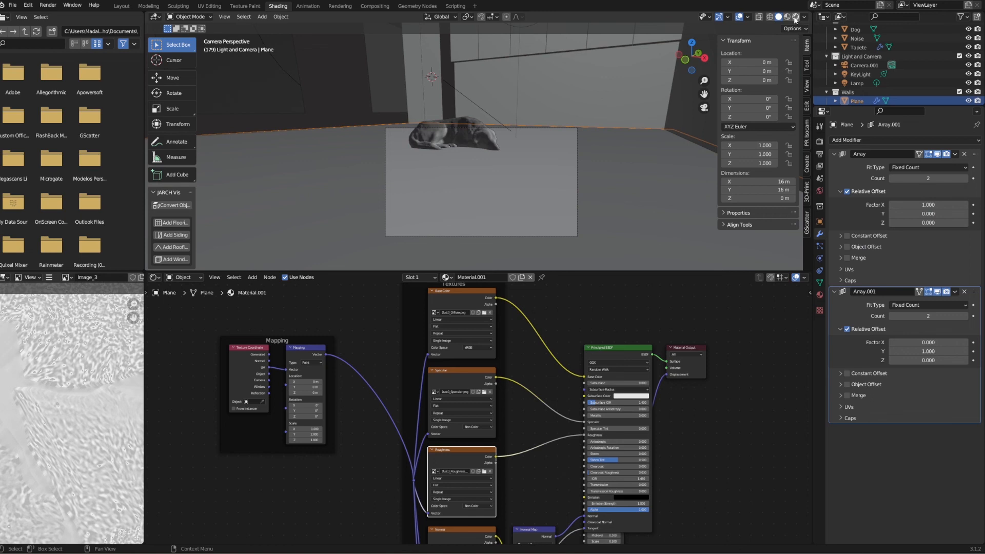
scroll(481, 223, "up", 3)
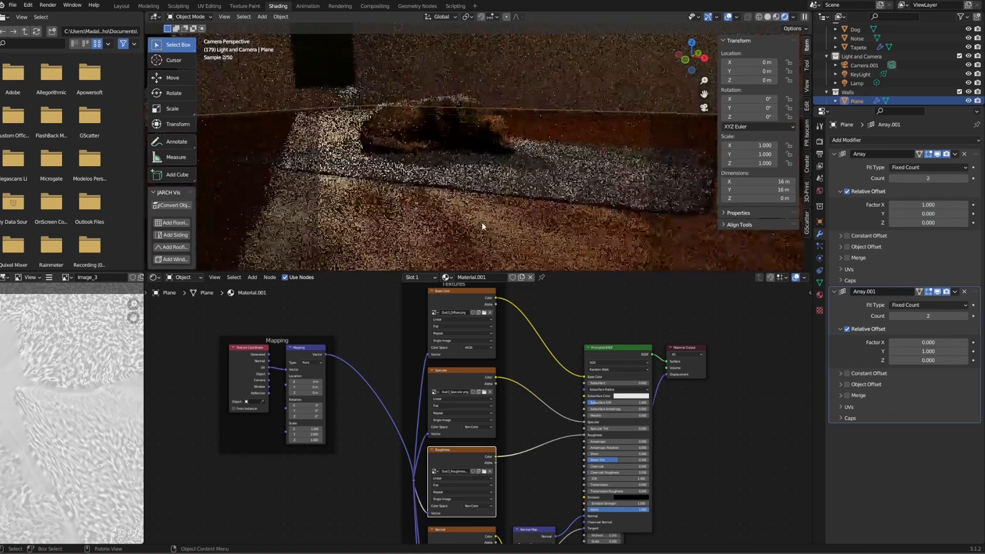
key("Tab")
key("Tab")
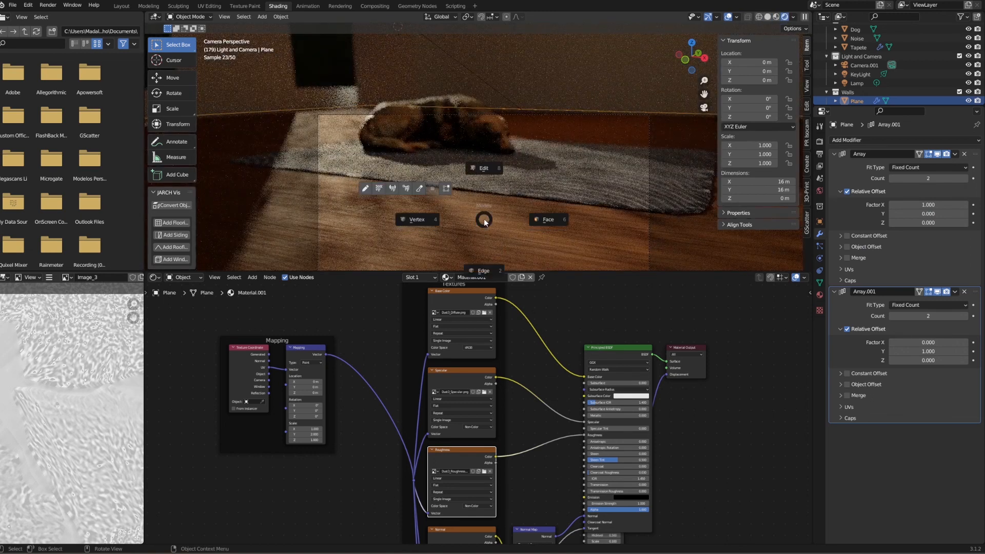
scroll(484, 218, "up", 5)
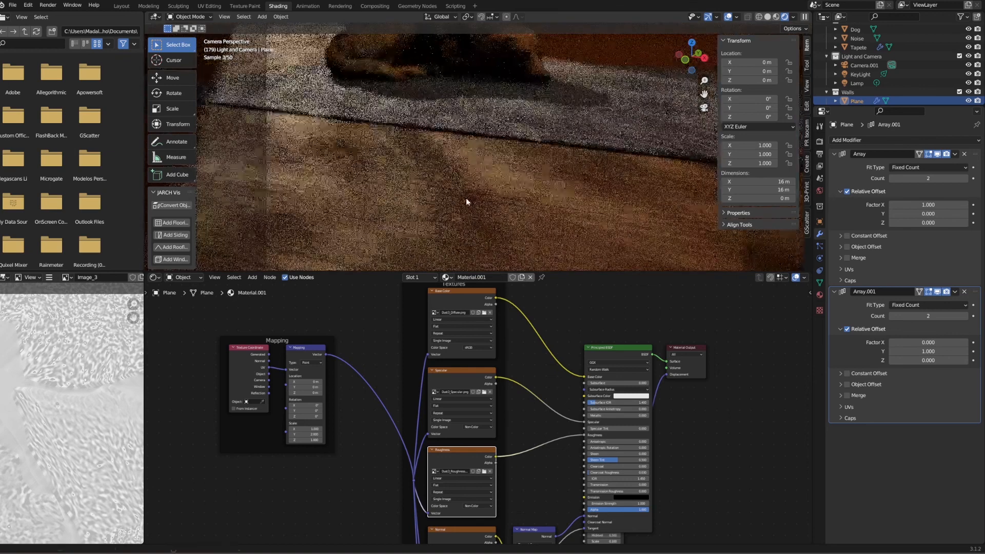